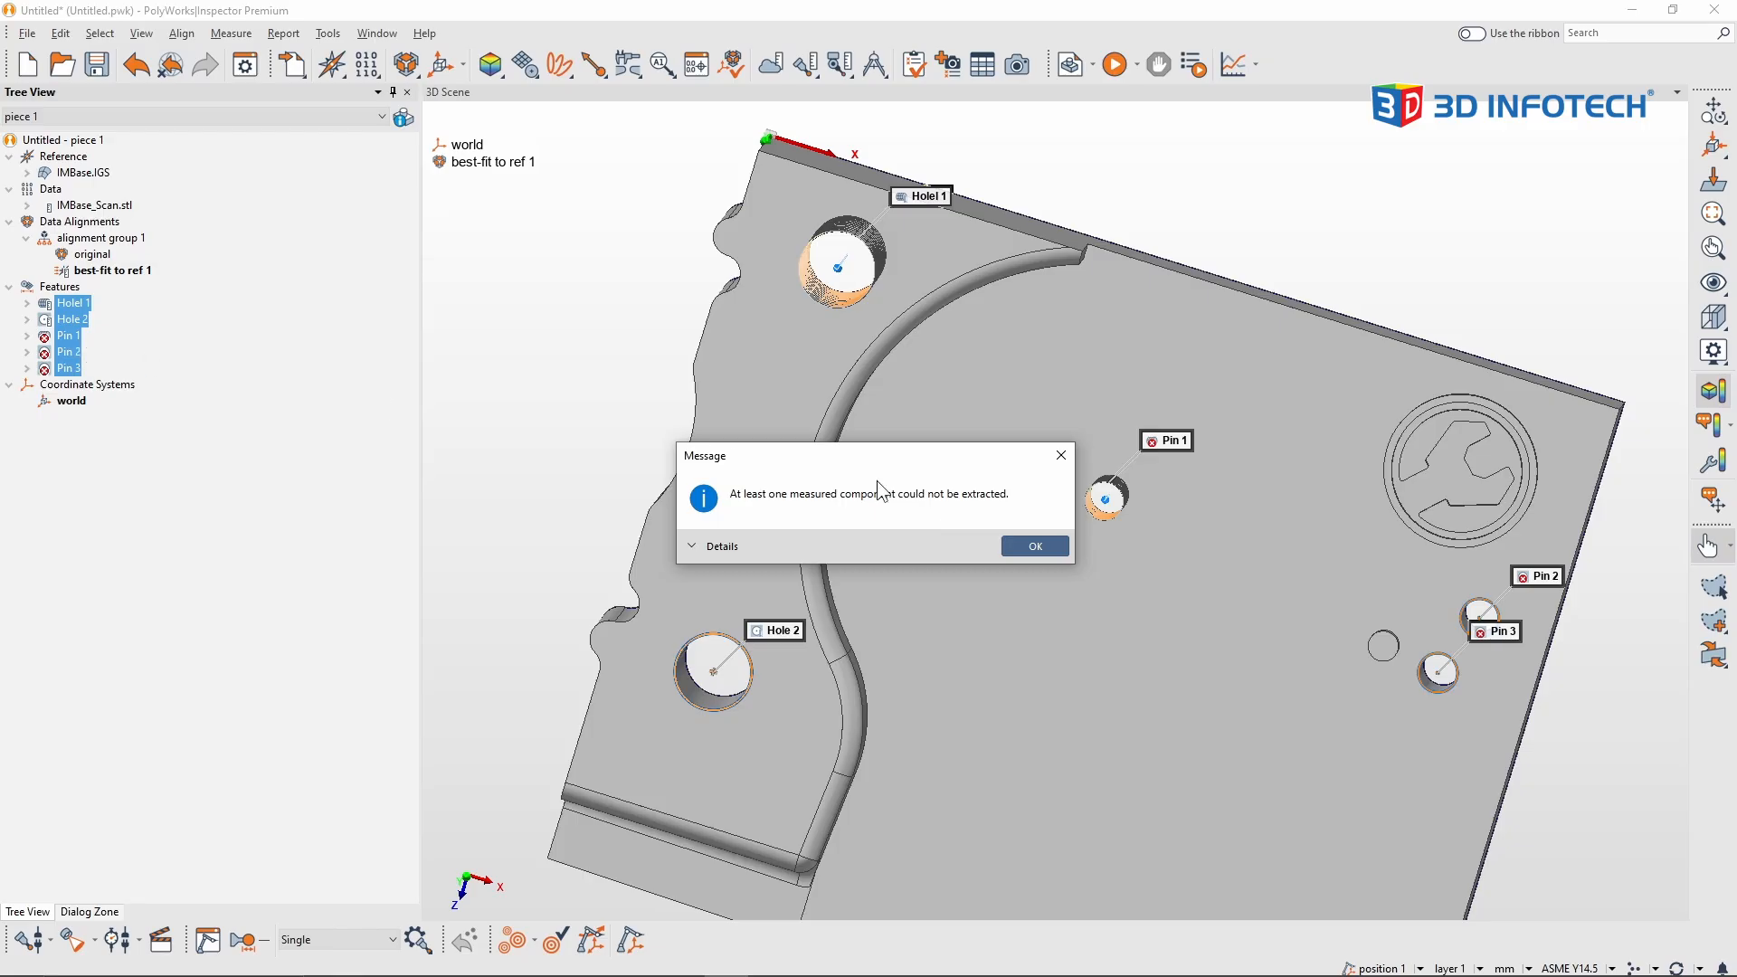
# Step: Dismiss the extraction message, hide the IMBase.IGS reference model and display the IMBase_Scan.stl data instead
pyautogui.click(1031, 545)
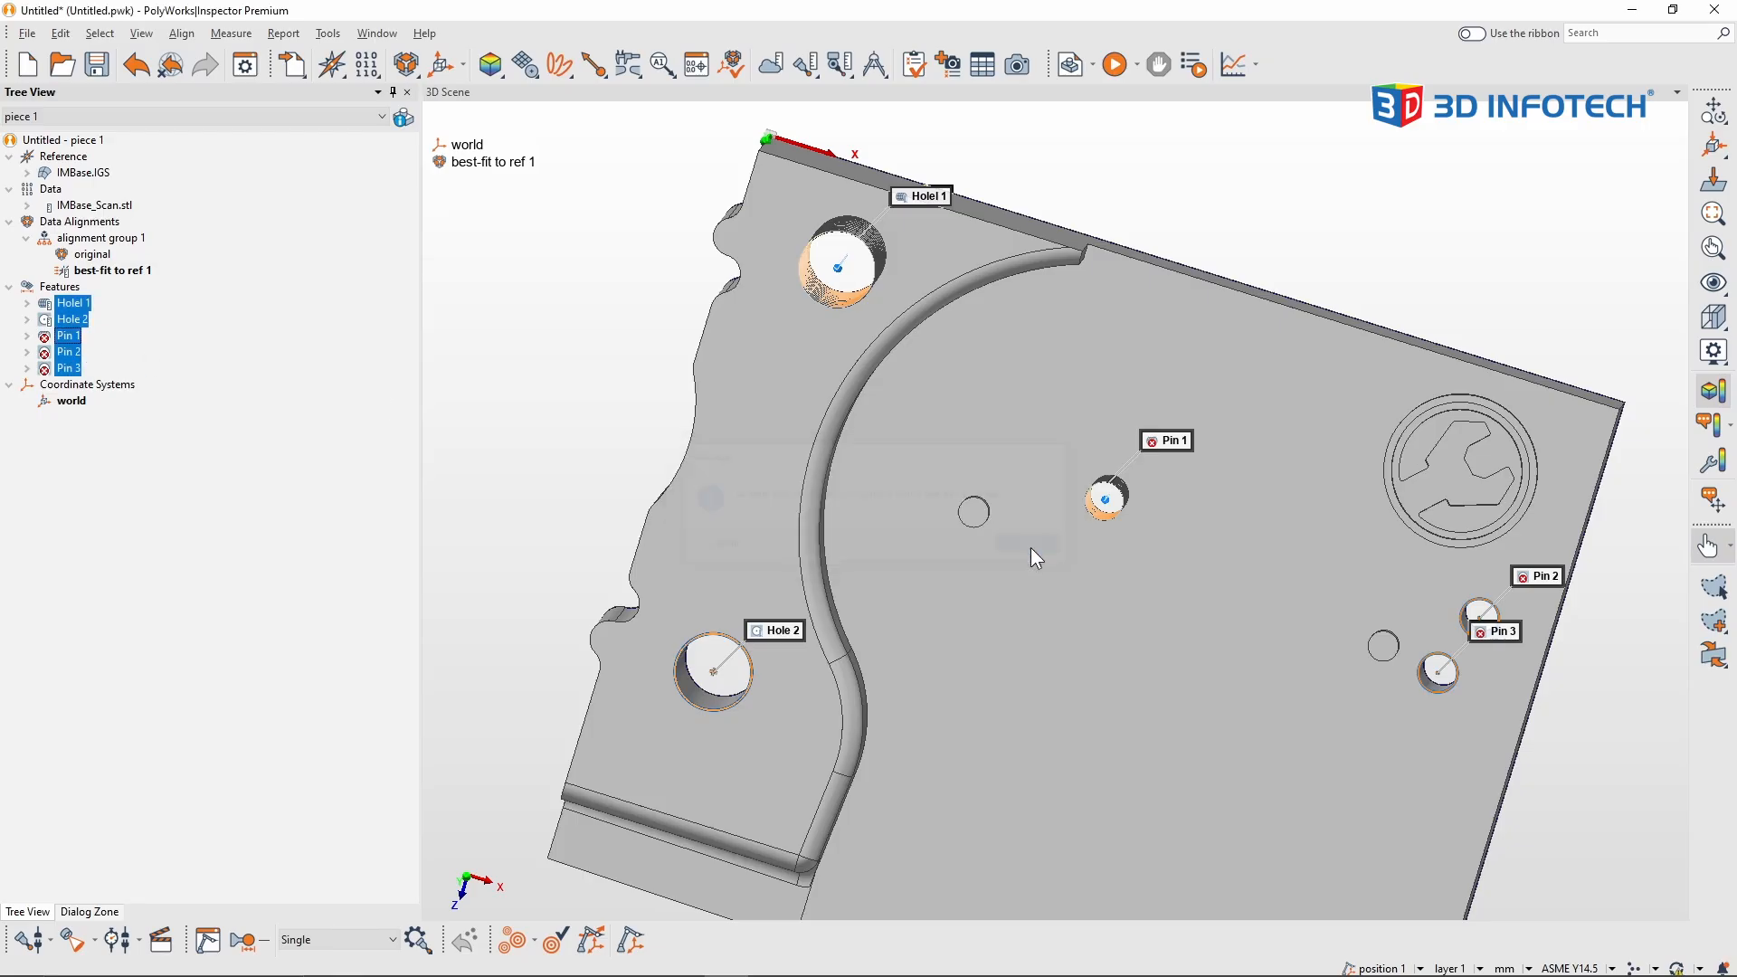
pyautogui.middleClick(87, 175)
pyautogui.middleClick(110, 207)
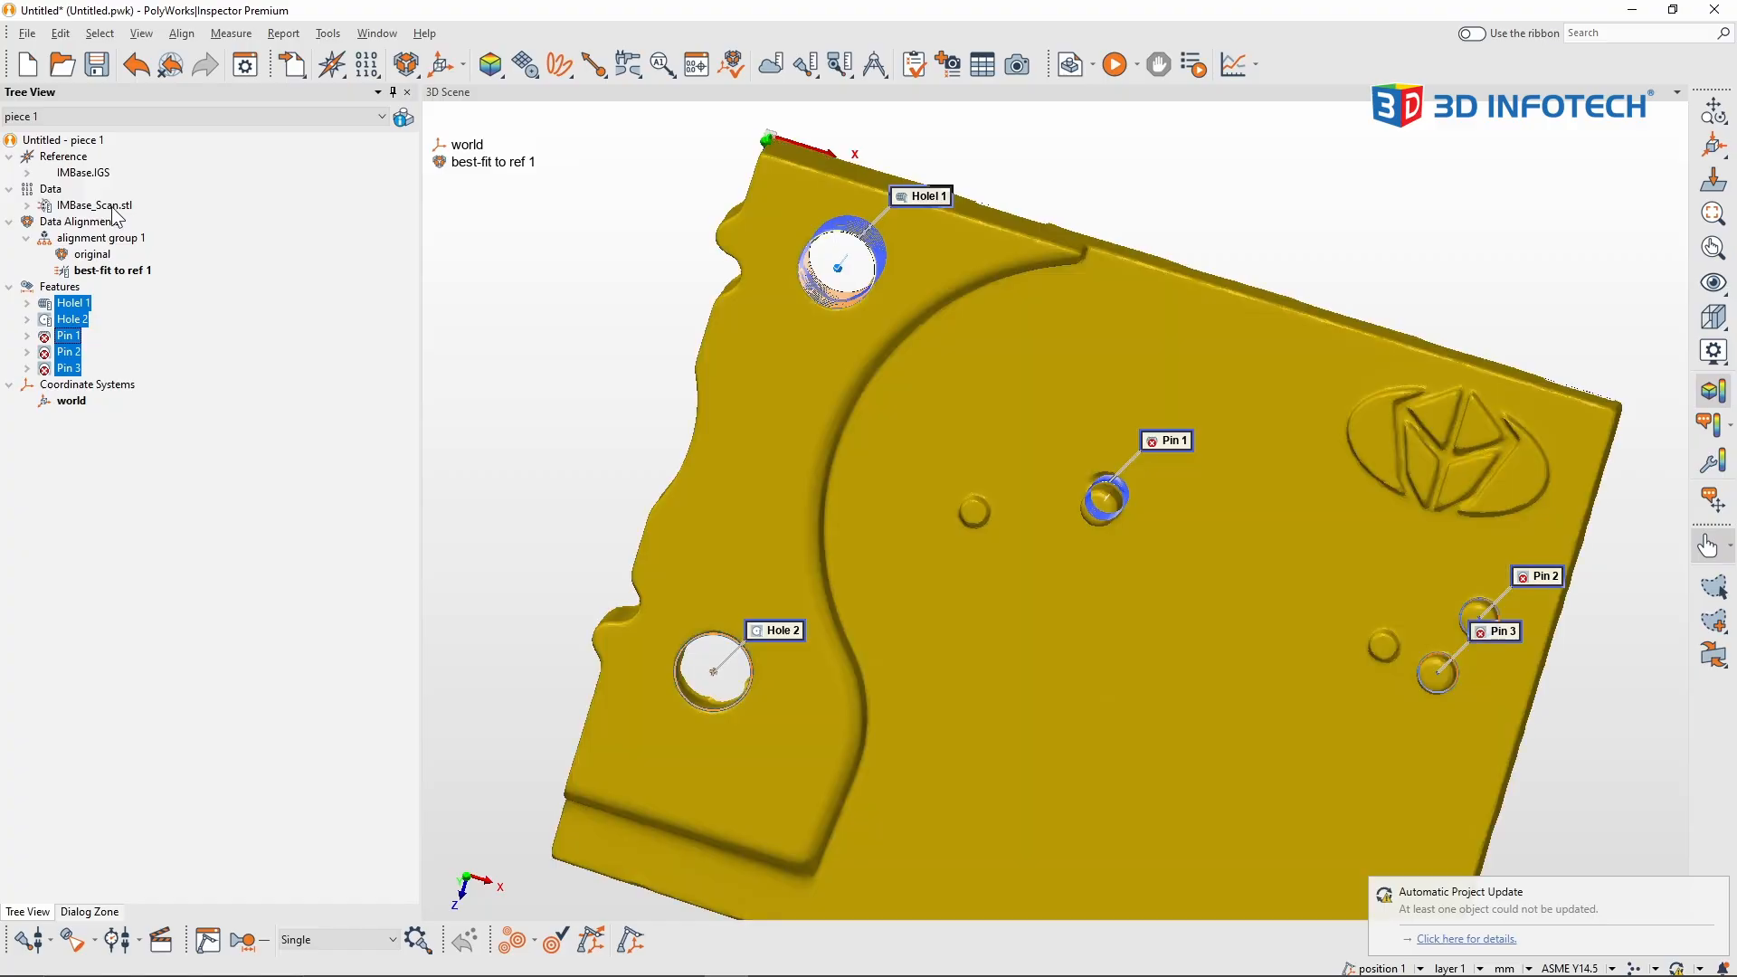
pyautogui.click(230, 274)
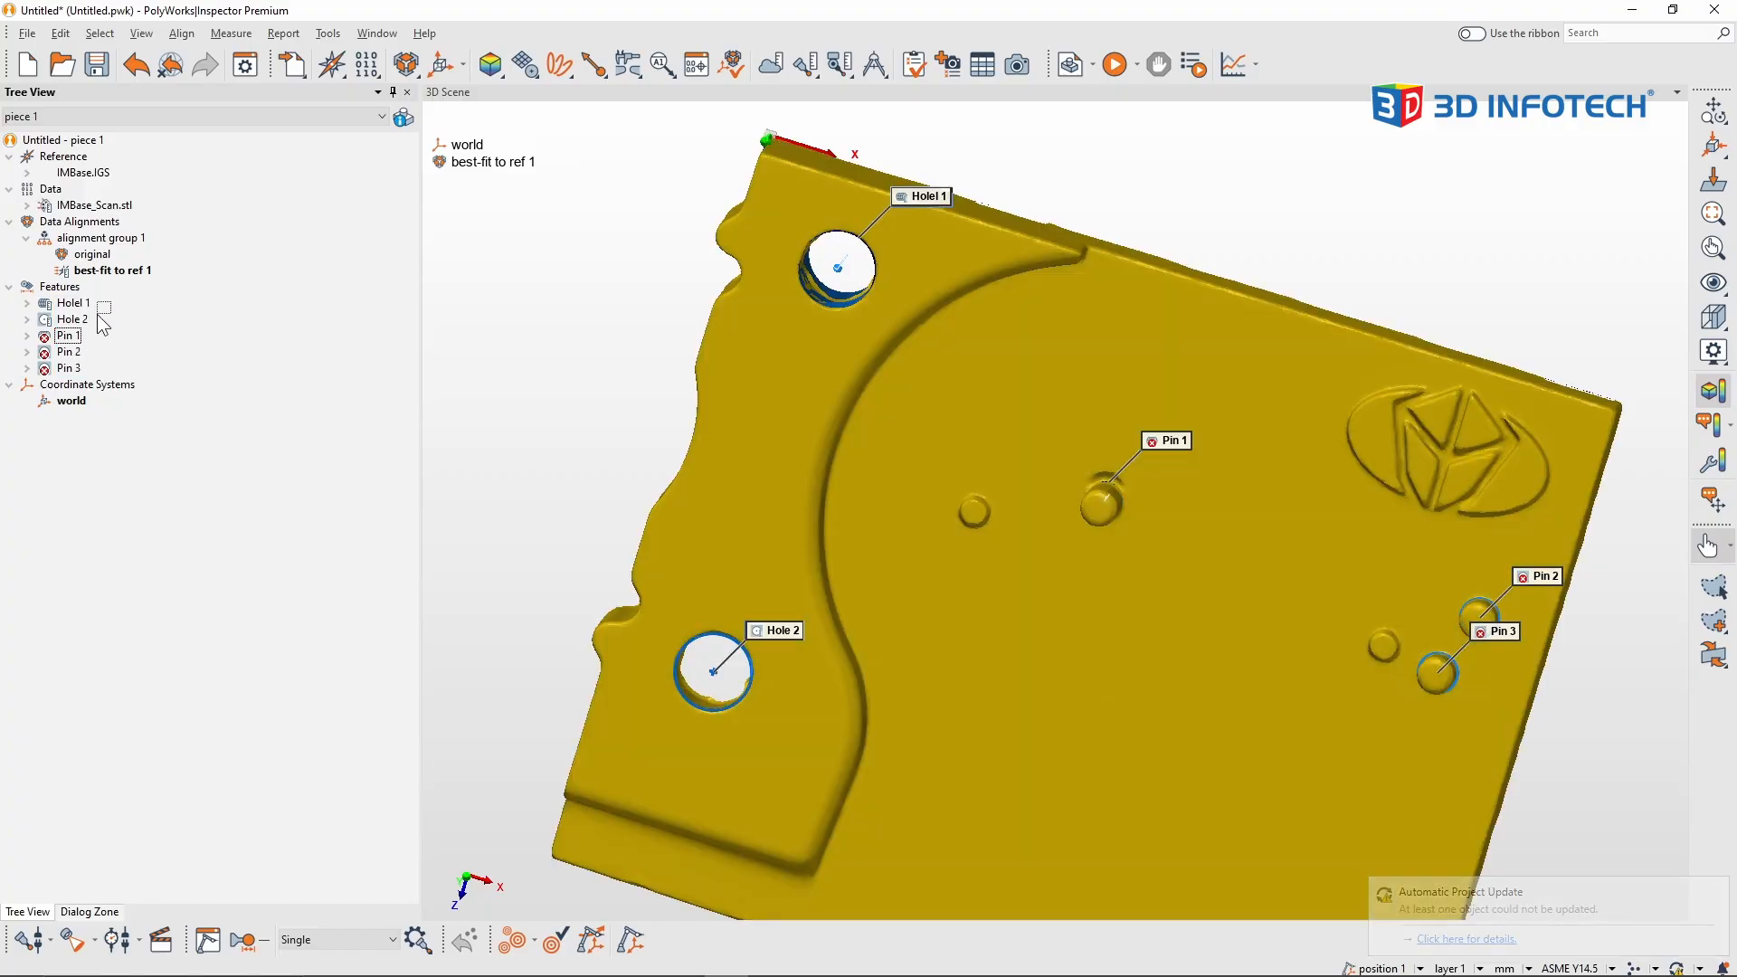
pyautogui.moveTo(742, 383); pyautogui.dragTo(863, 317, button='middle')
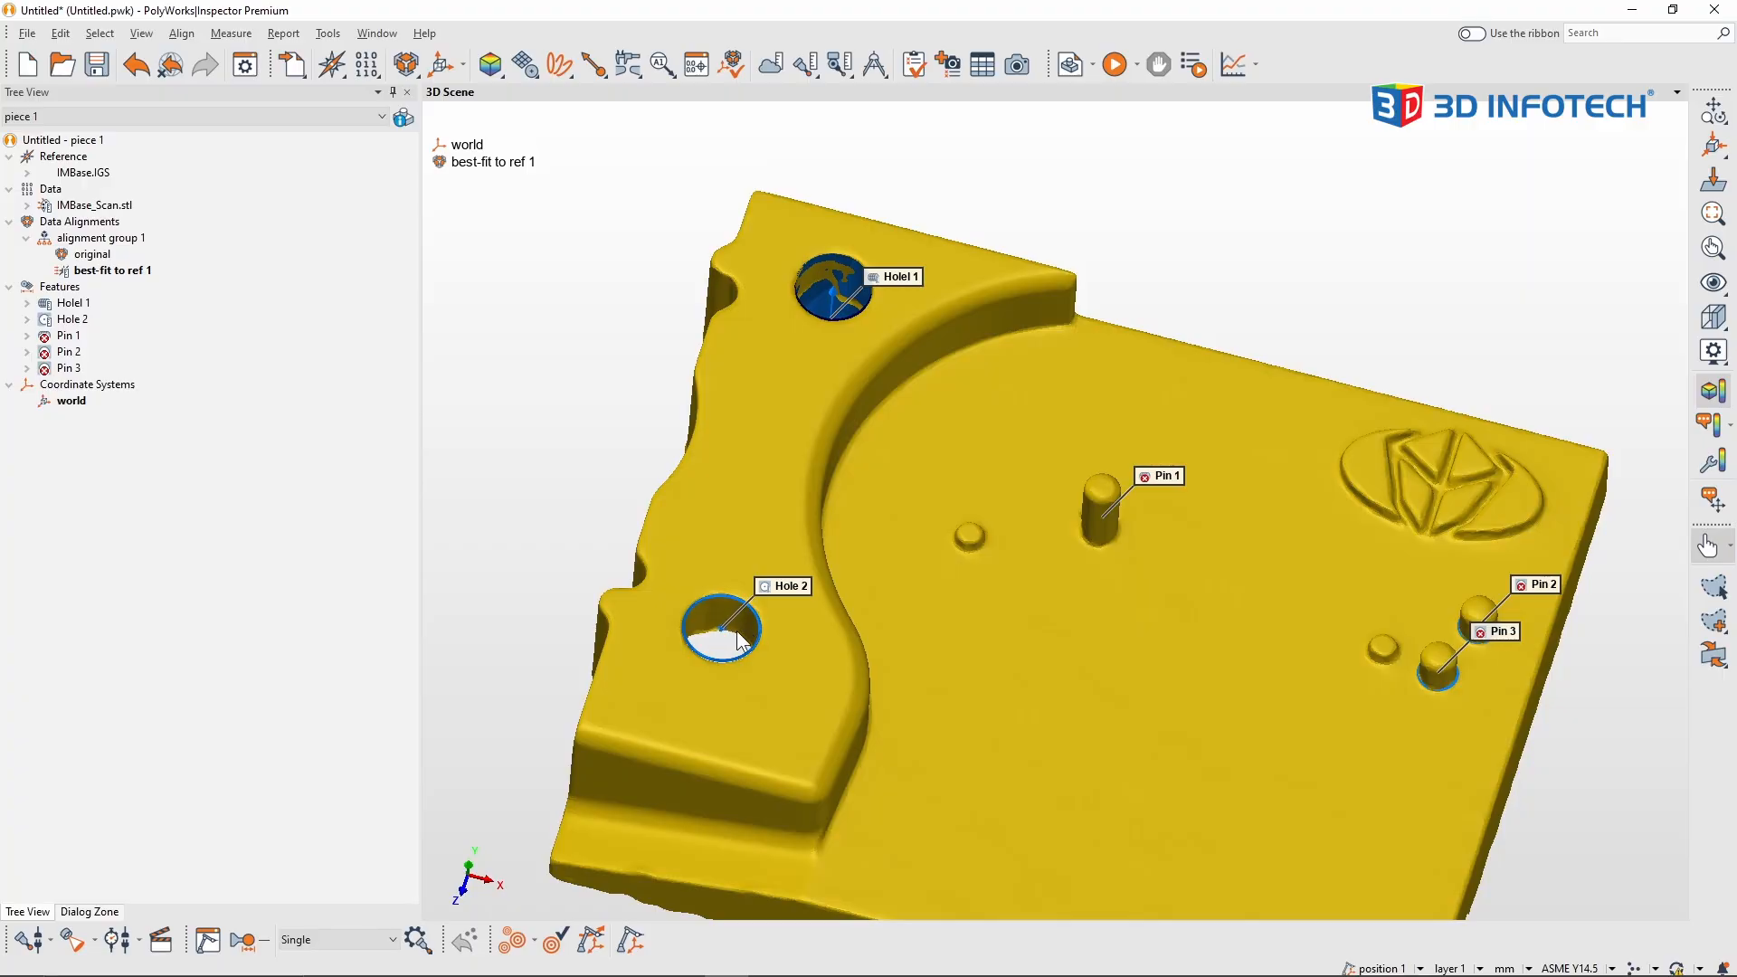
pyautogui.moveTo(1124, 626); pyautogui.dragTo(974, 548, button='middle')
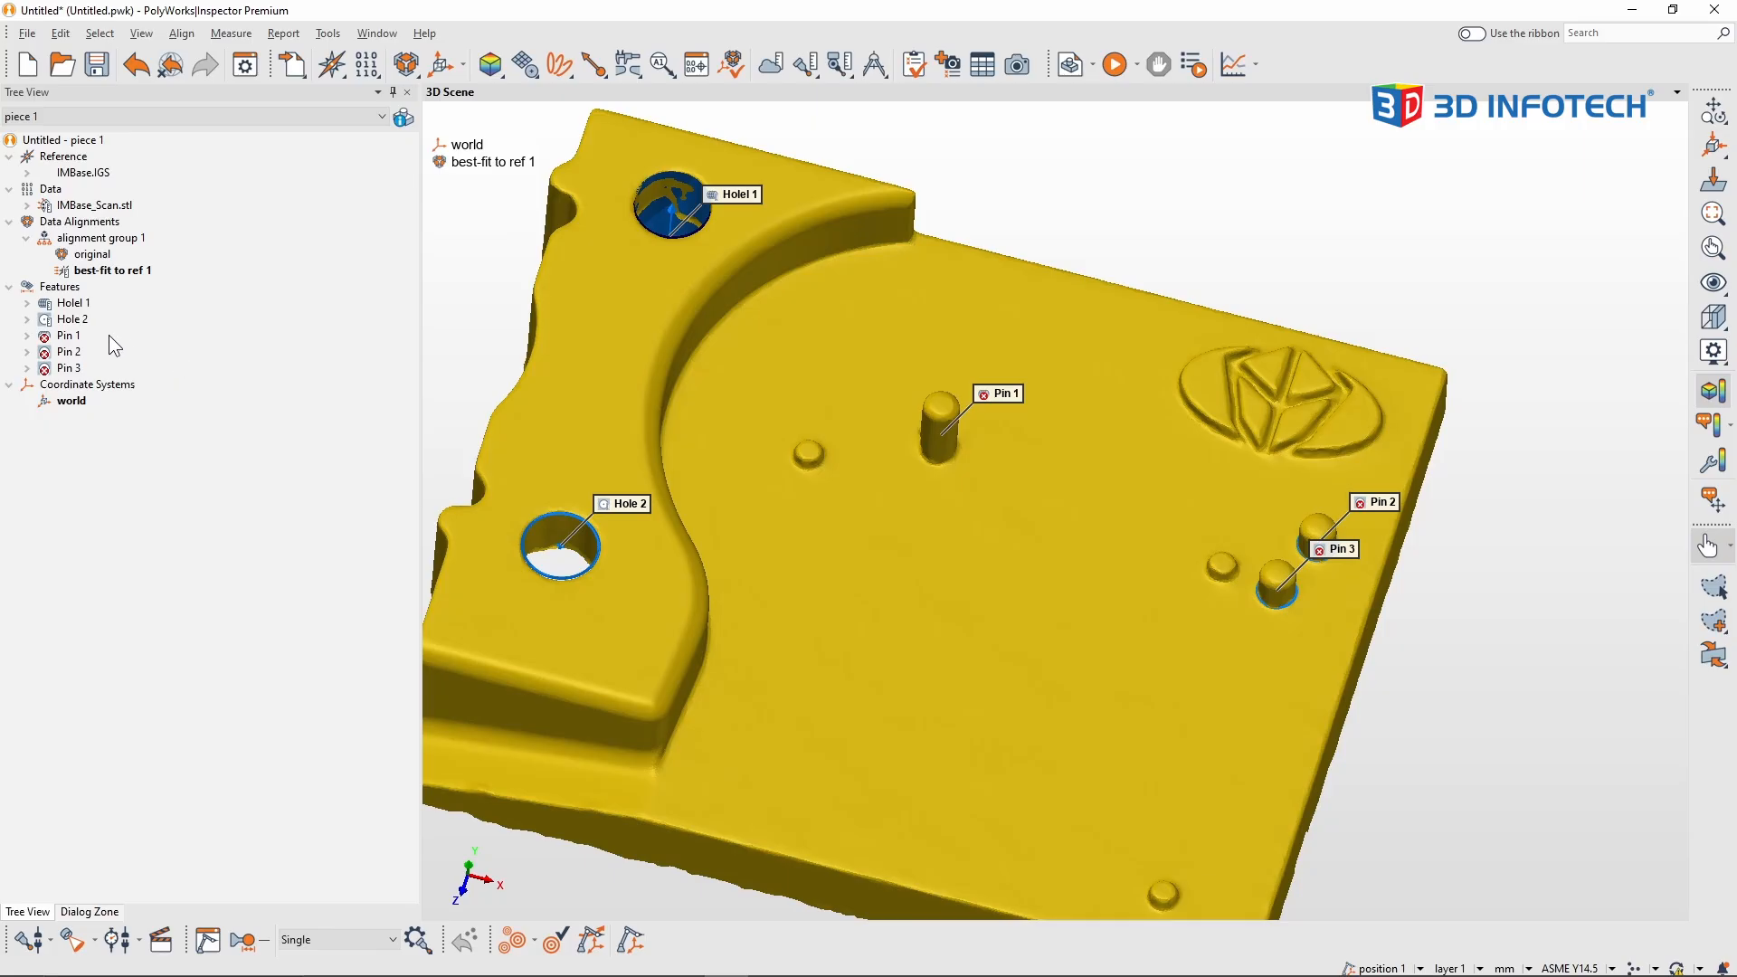
# Step: Select the nominal primitives of the Pin 1, Pin 2 and Pin 3 features
pyautogui.moveTo(109, 335); pyautogui.dragTo(72, 366)
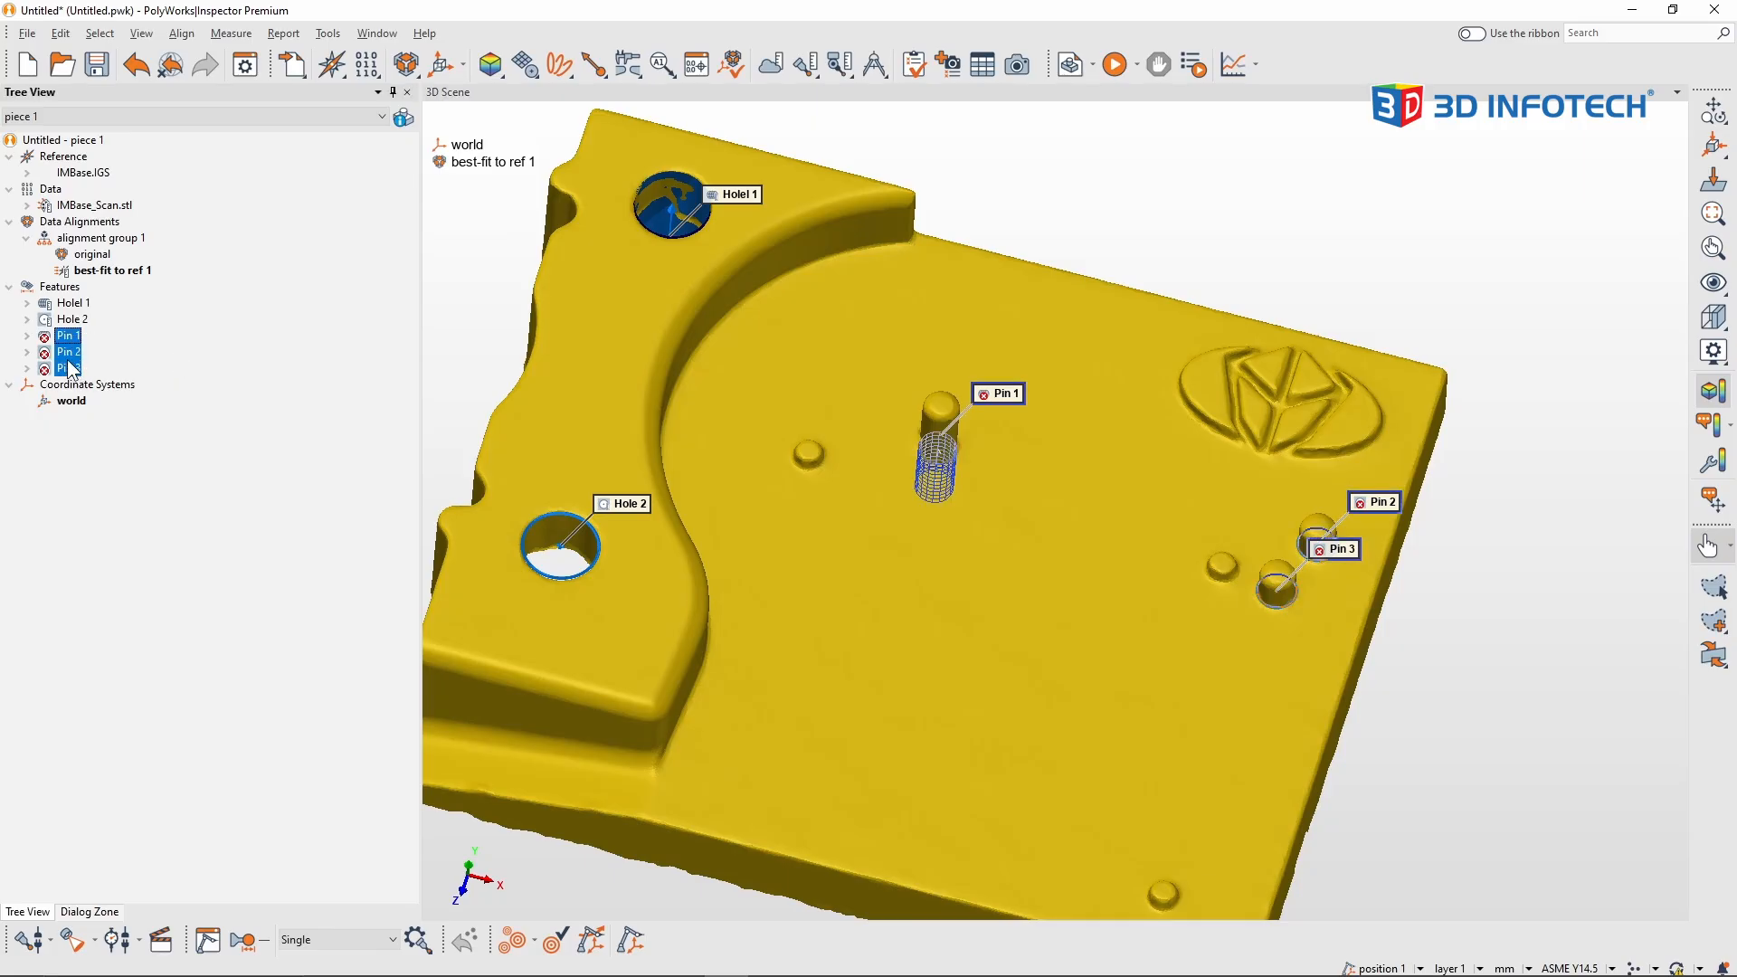
pyautogui.rightClick(72, 366)
pyautogui.moveTo(181, 556)
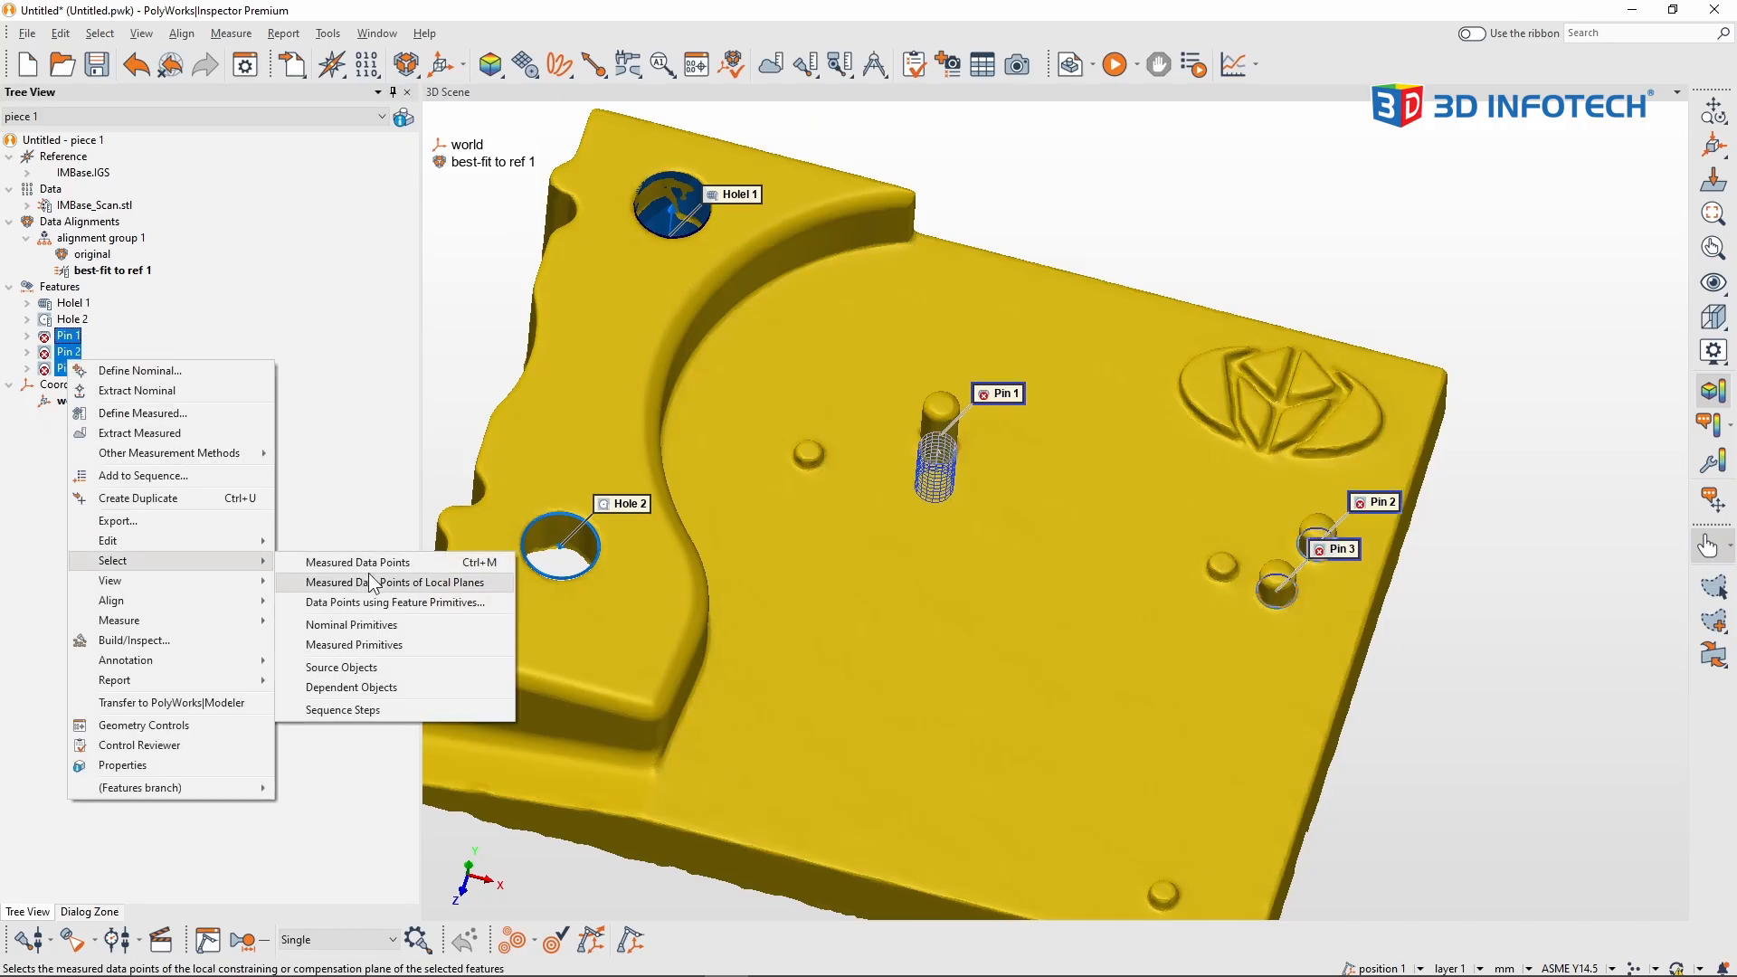
pyautogui.click(396, 625)
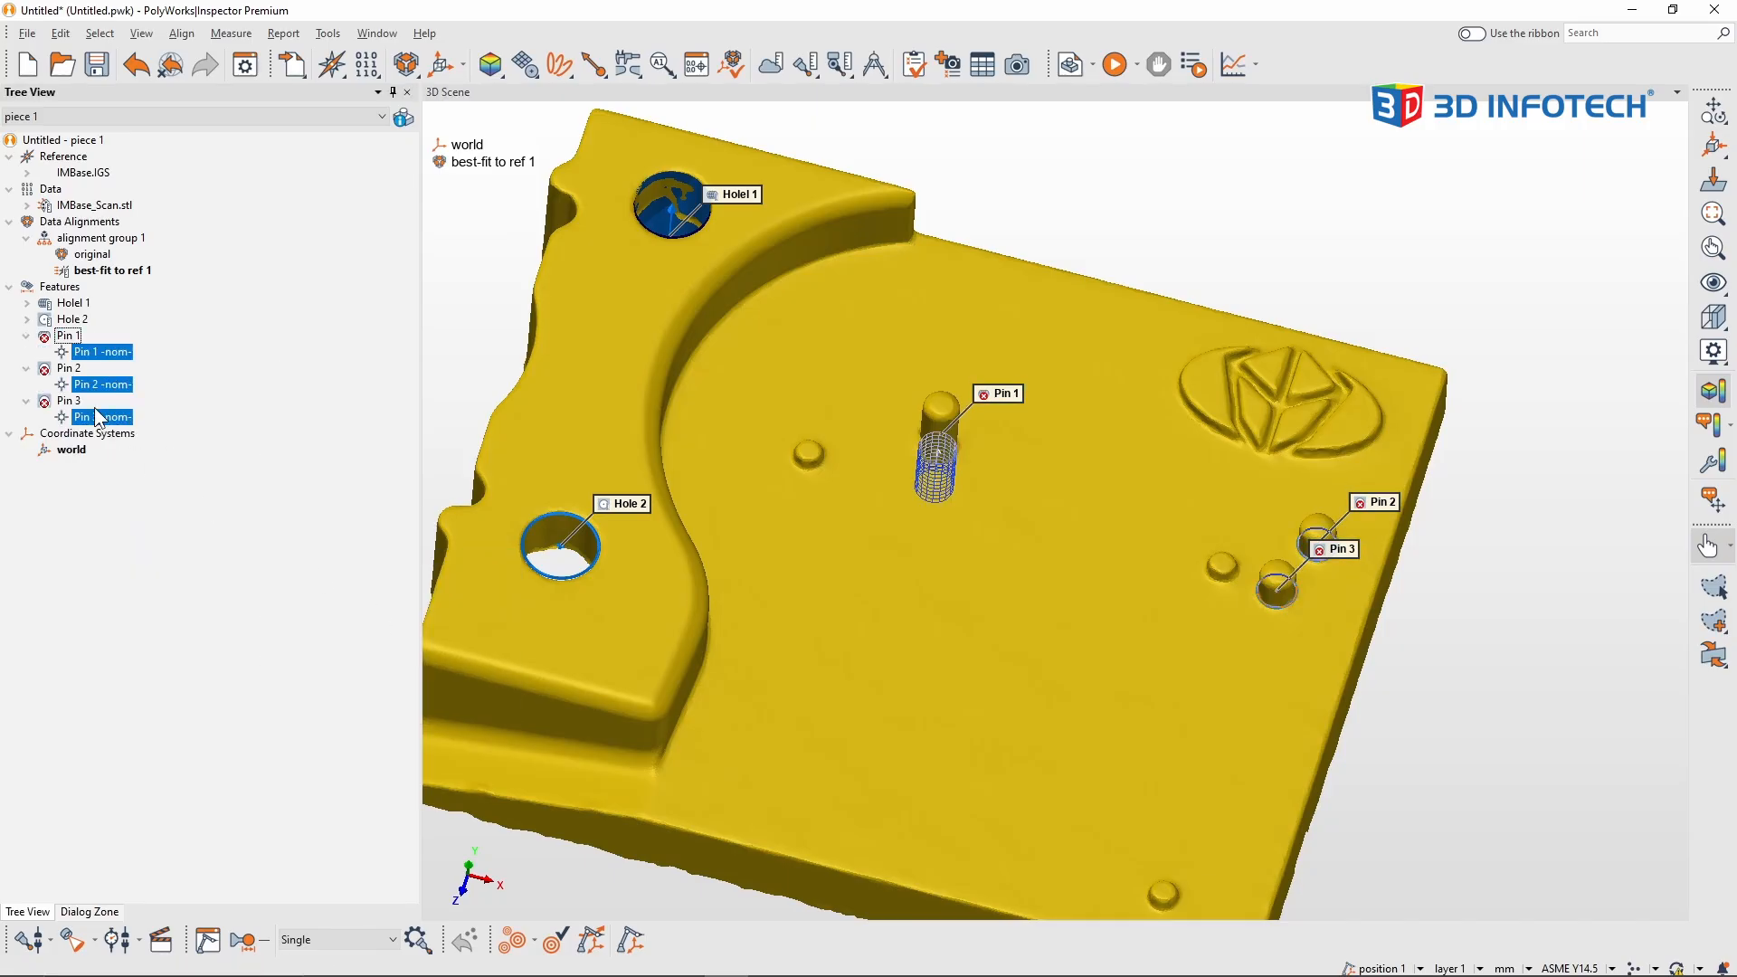
pyautogui.rightClick(118, 358)
pyautogui.moveTo(195, 416)
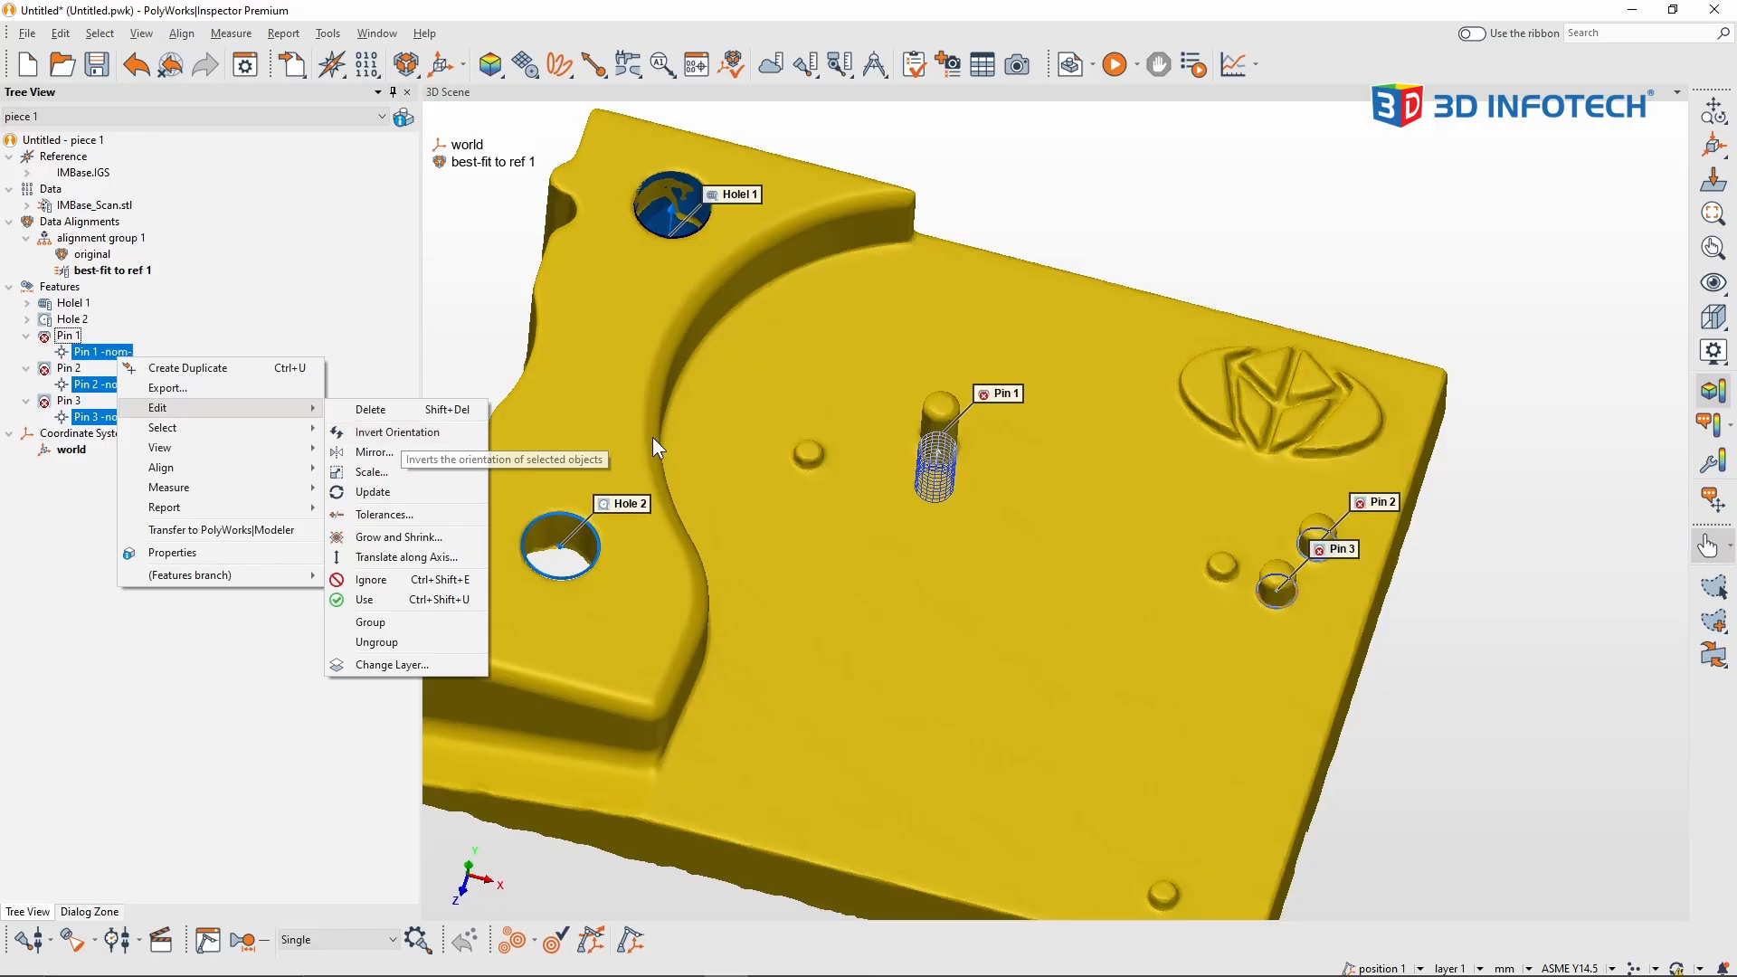
pyautogui.click(1468, 55)
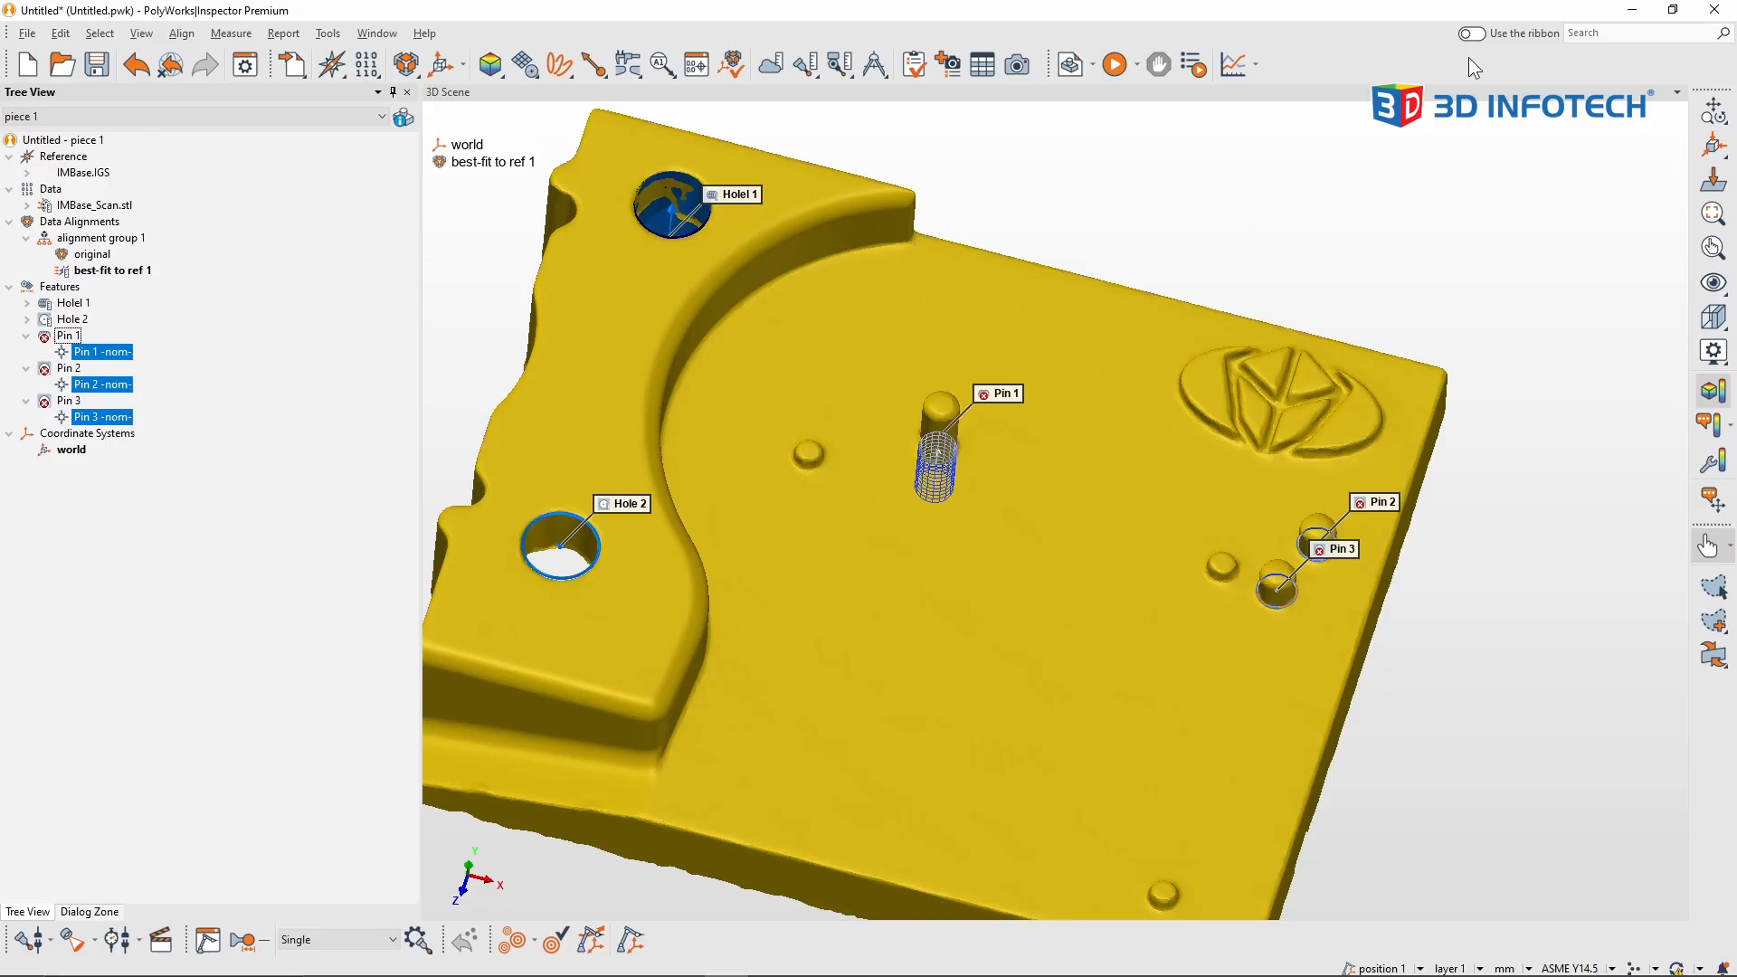
# Step: Switch to the ribbon interface and invert only the in-space orientation of the three selected pin nominal primitives
pyautogui.click(1470, 35)
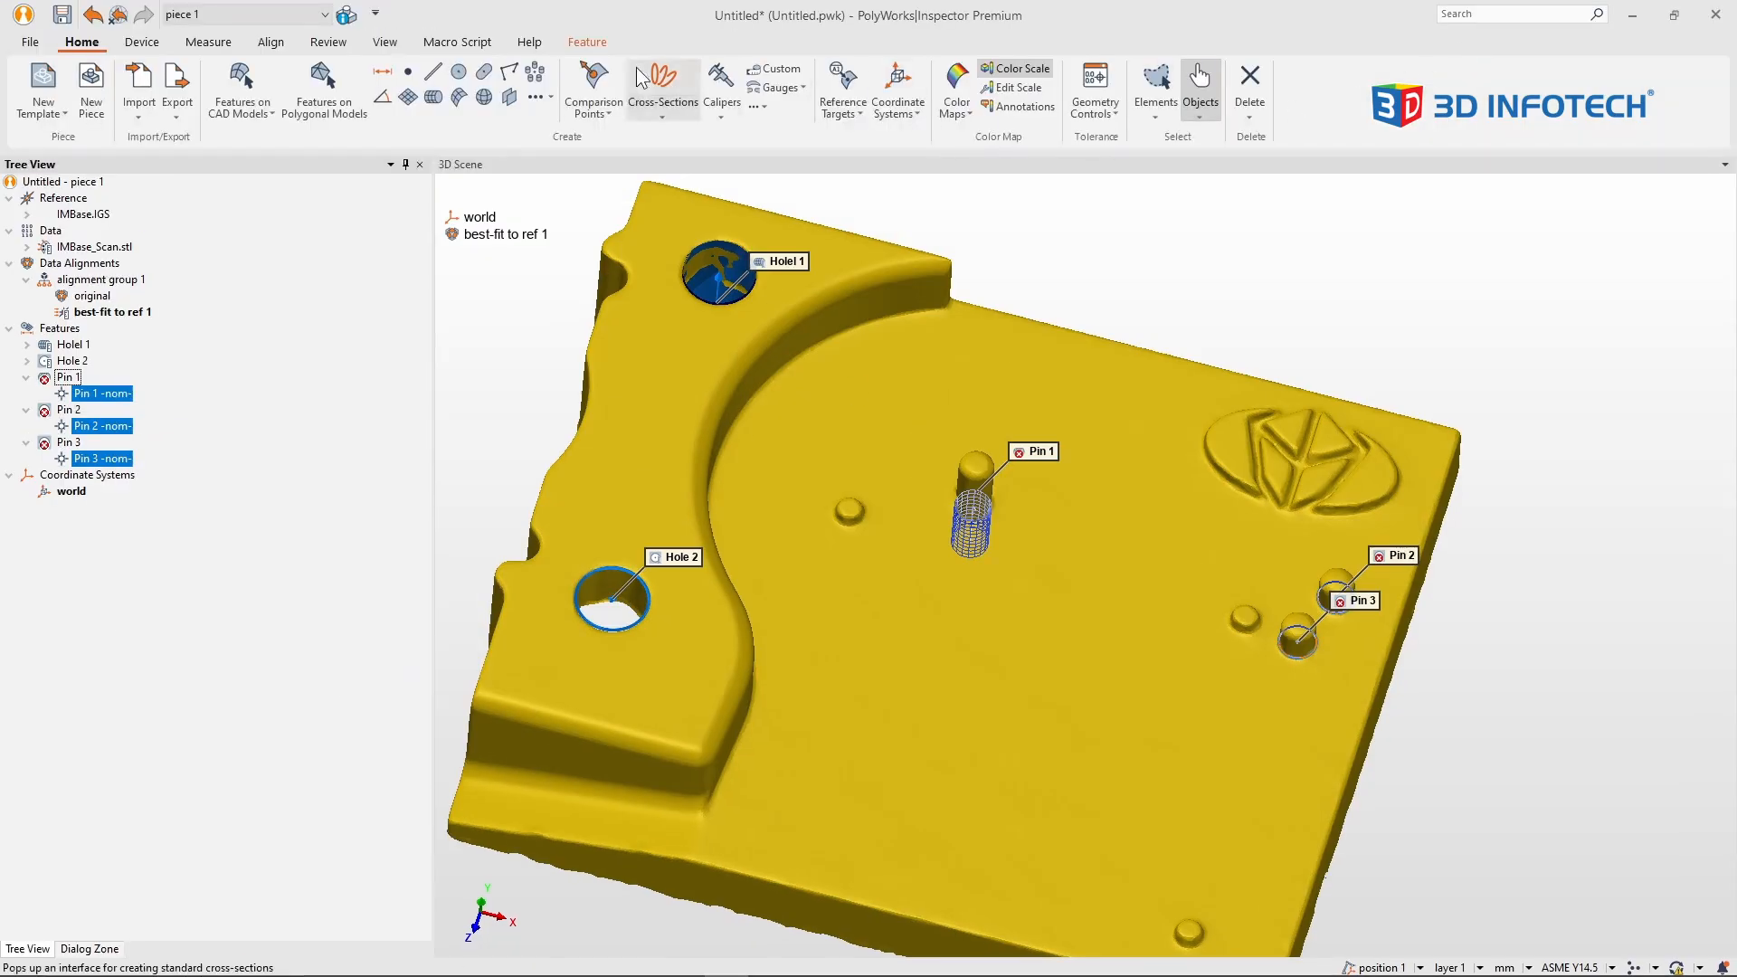
pyautogui.click(587, 41)
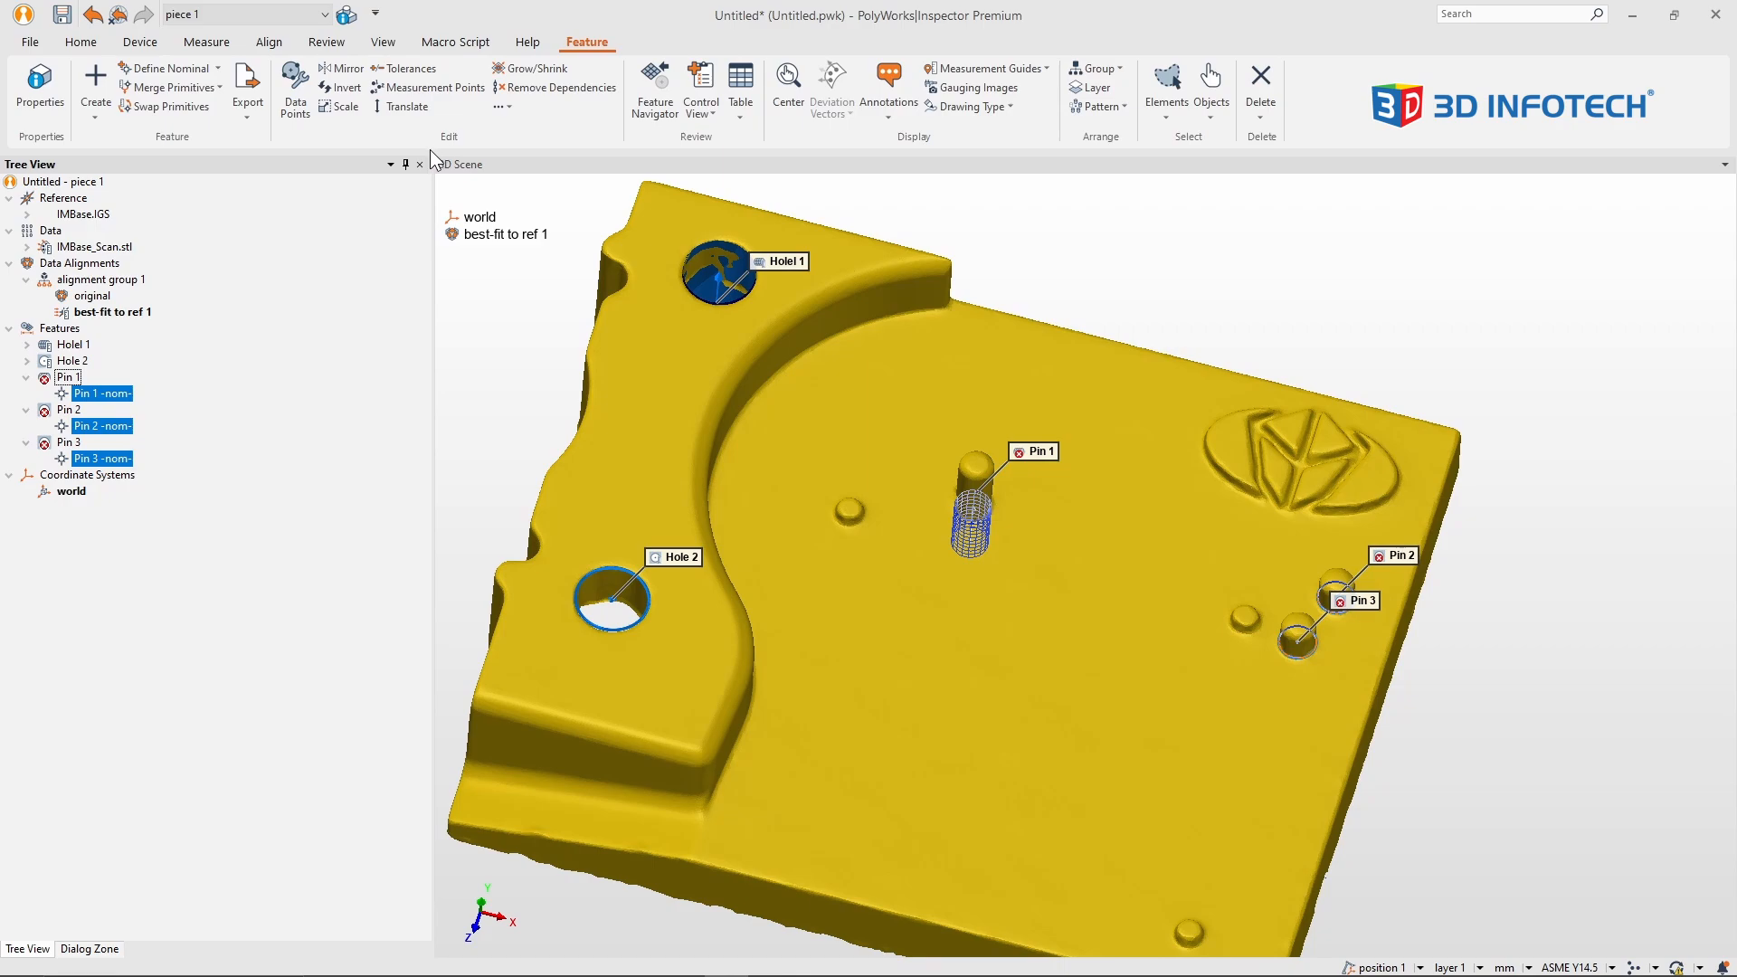
pyautogui.click(345, 94)
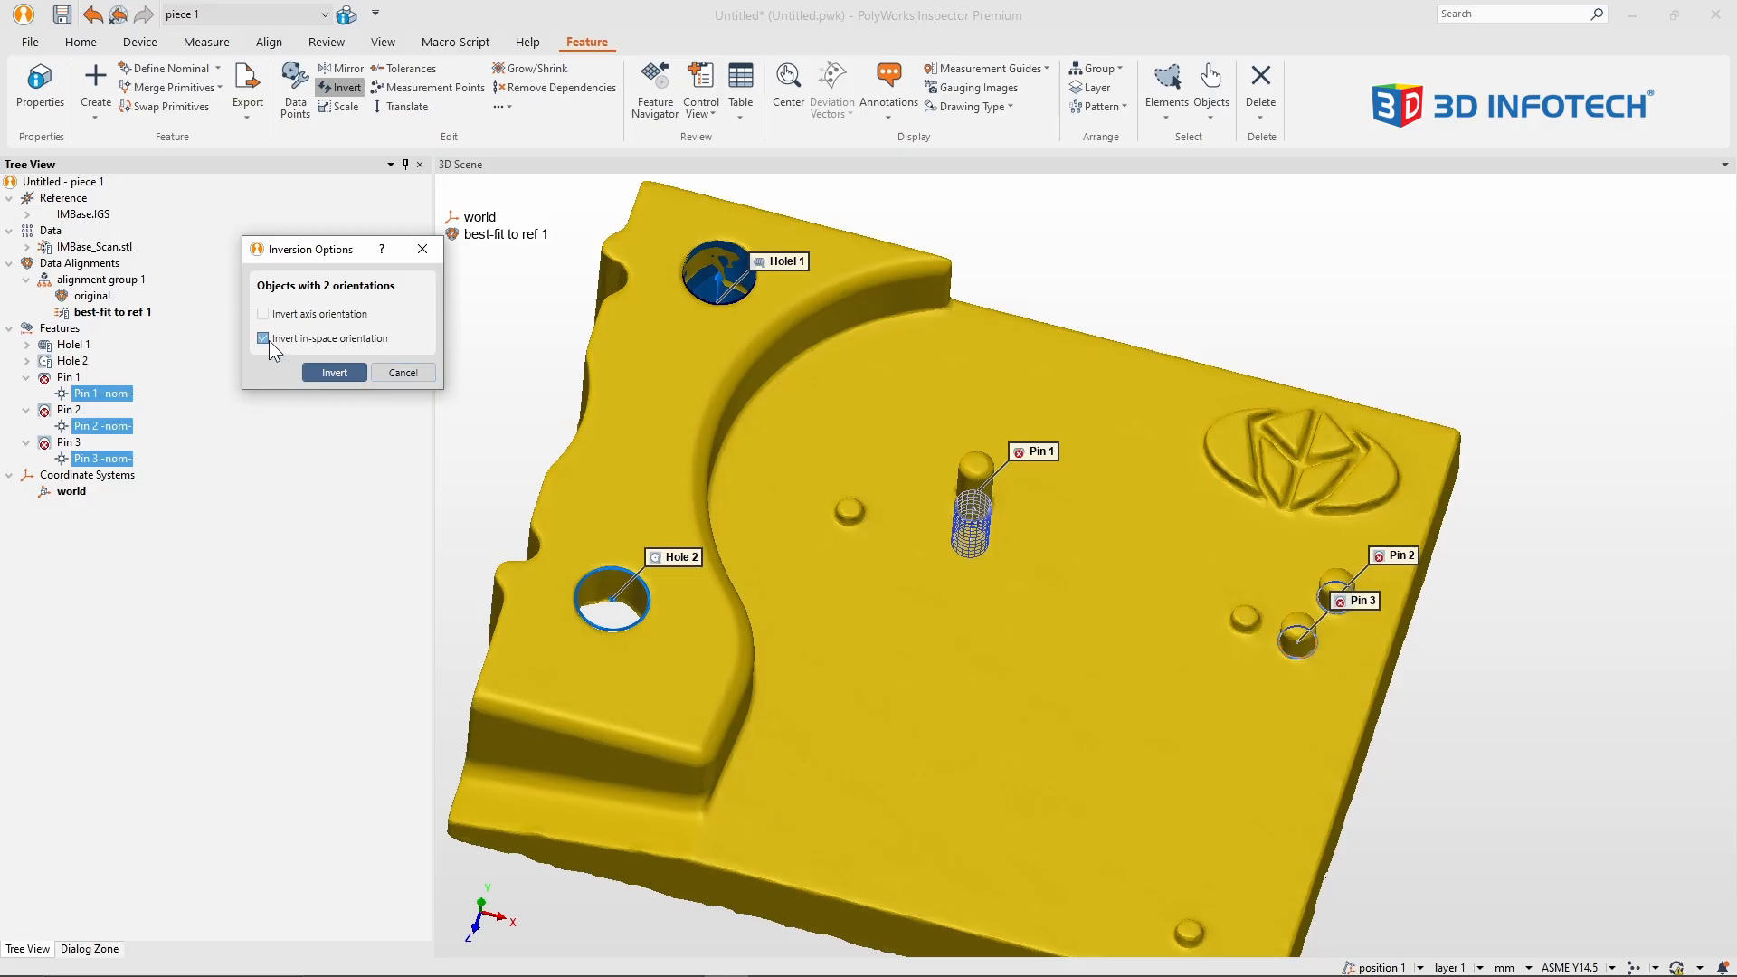
pyautogui.click(344, 371)
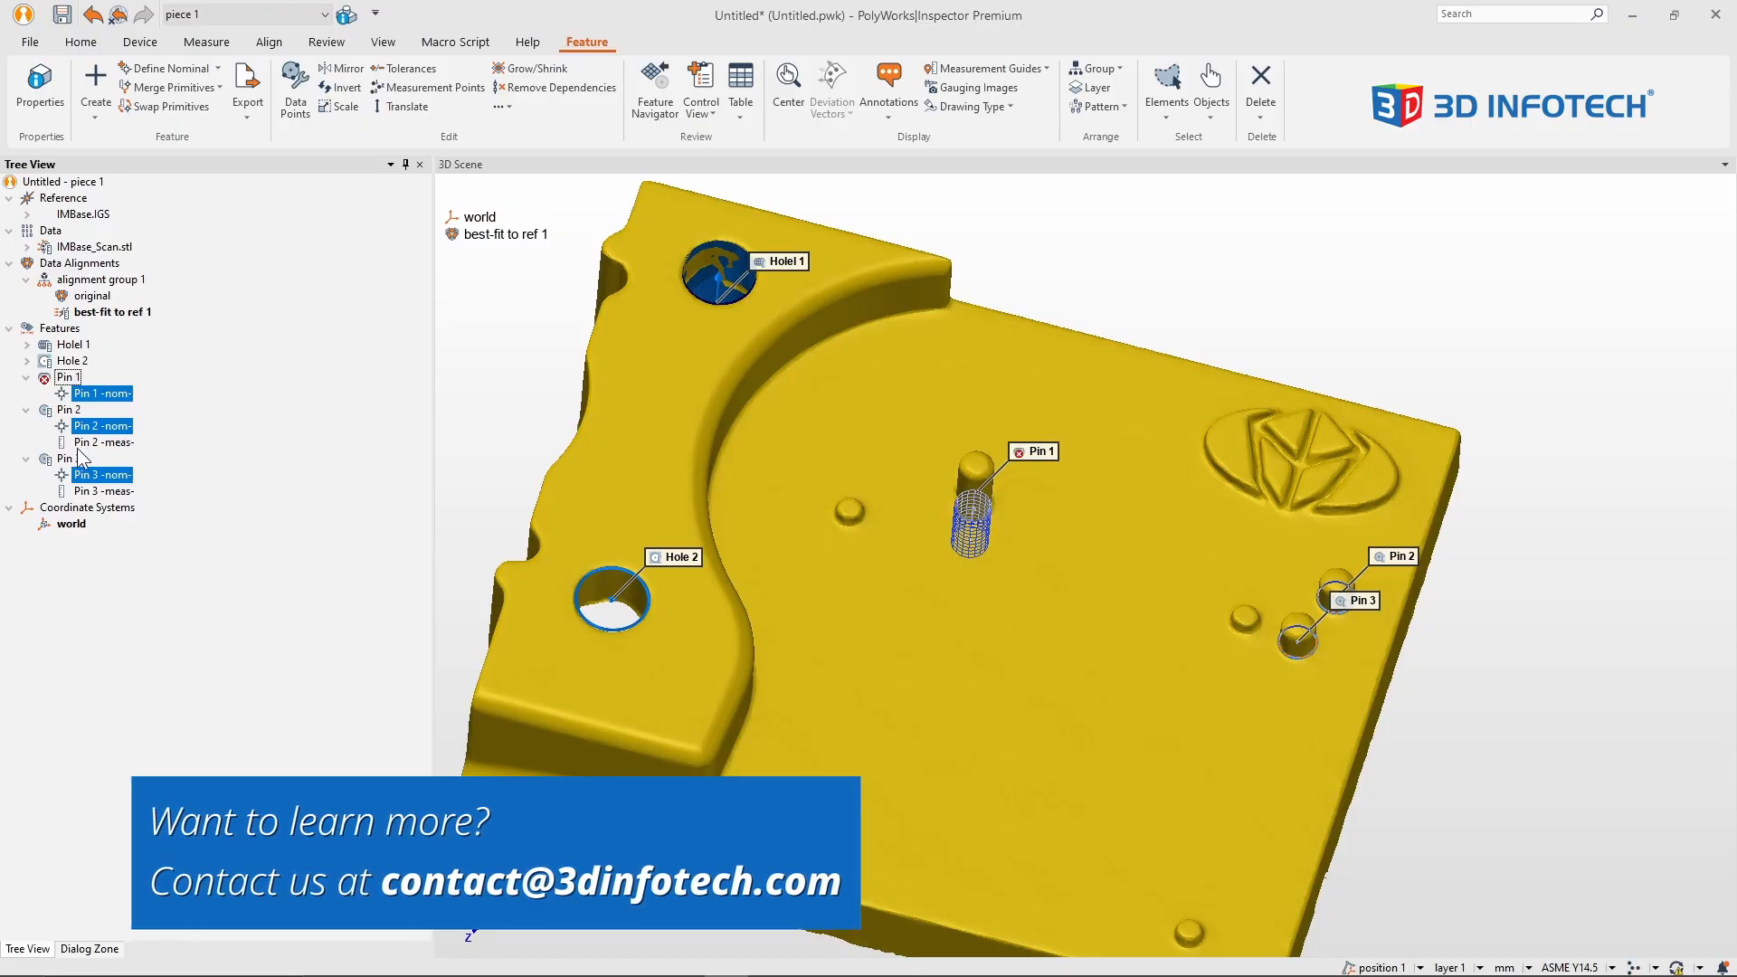
pyautogui.click(308, 464)
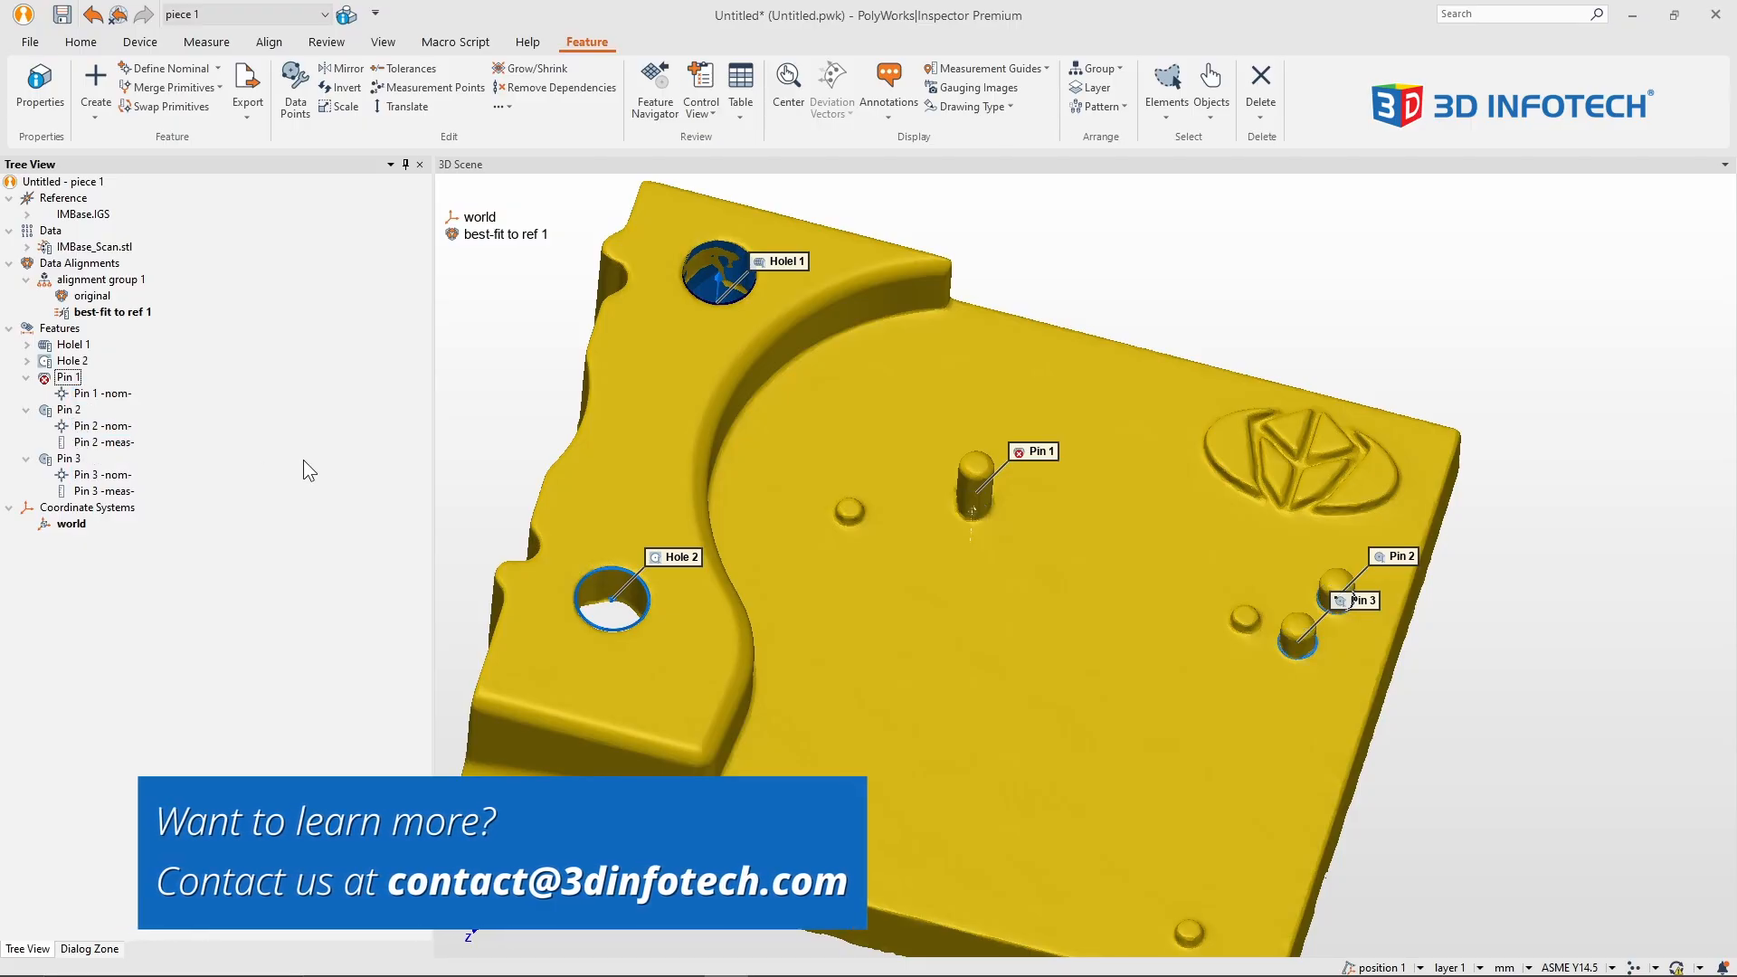
# Step: Translate the nominal primitive of Pin 1 along its axis by 10 mm
pyautogui.click(65, 378)
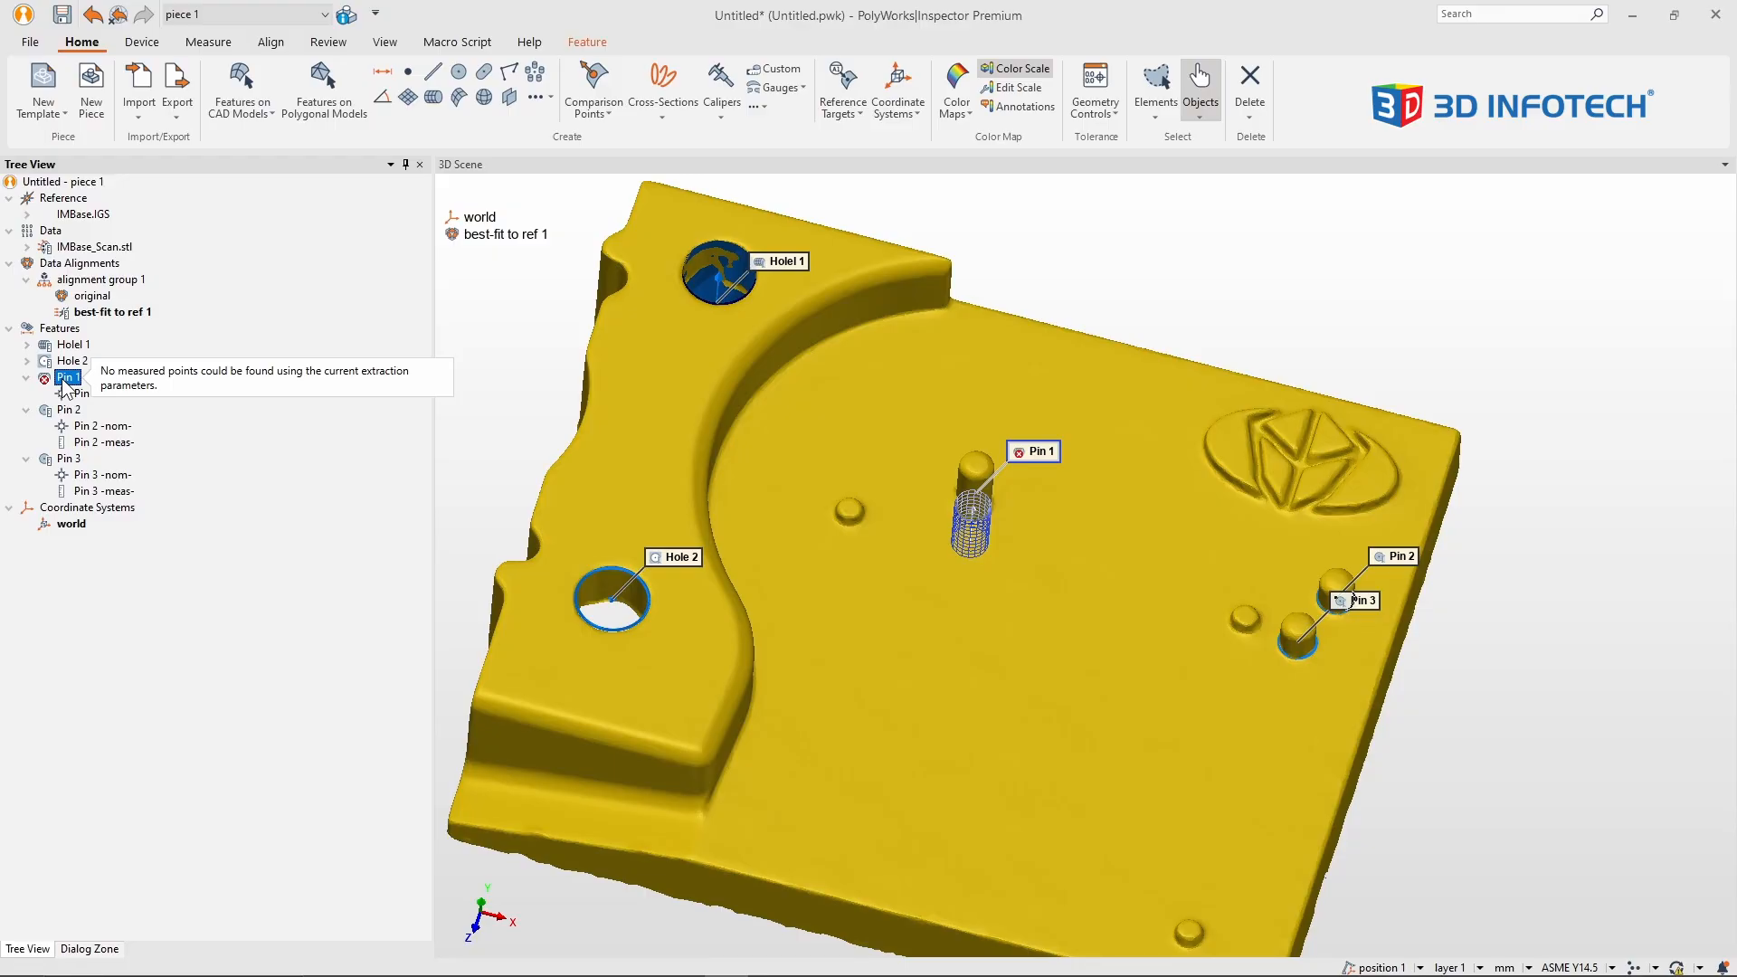
pyautogui.moveTo(1067, 628); pyautogui.dragTo(1067, 565)
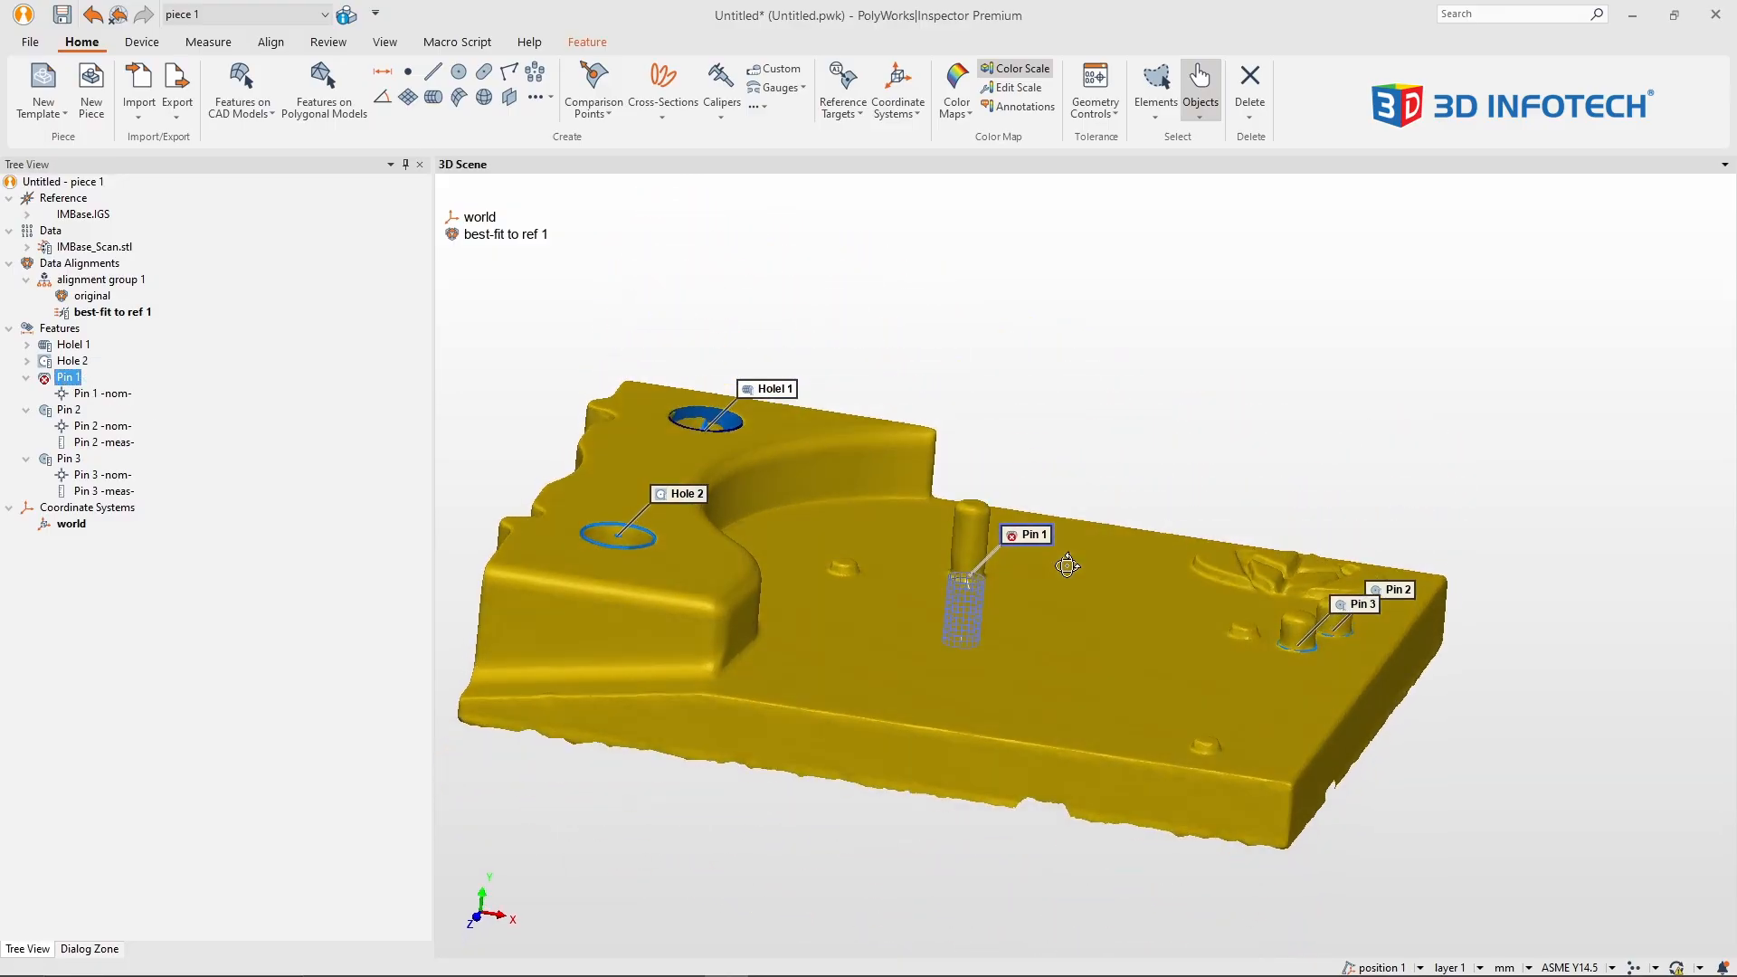
pyautogui.scroll(3, 1017, 611)
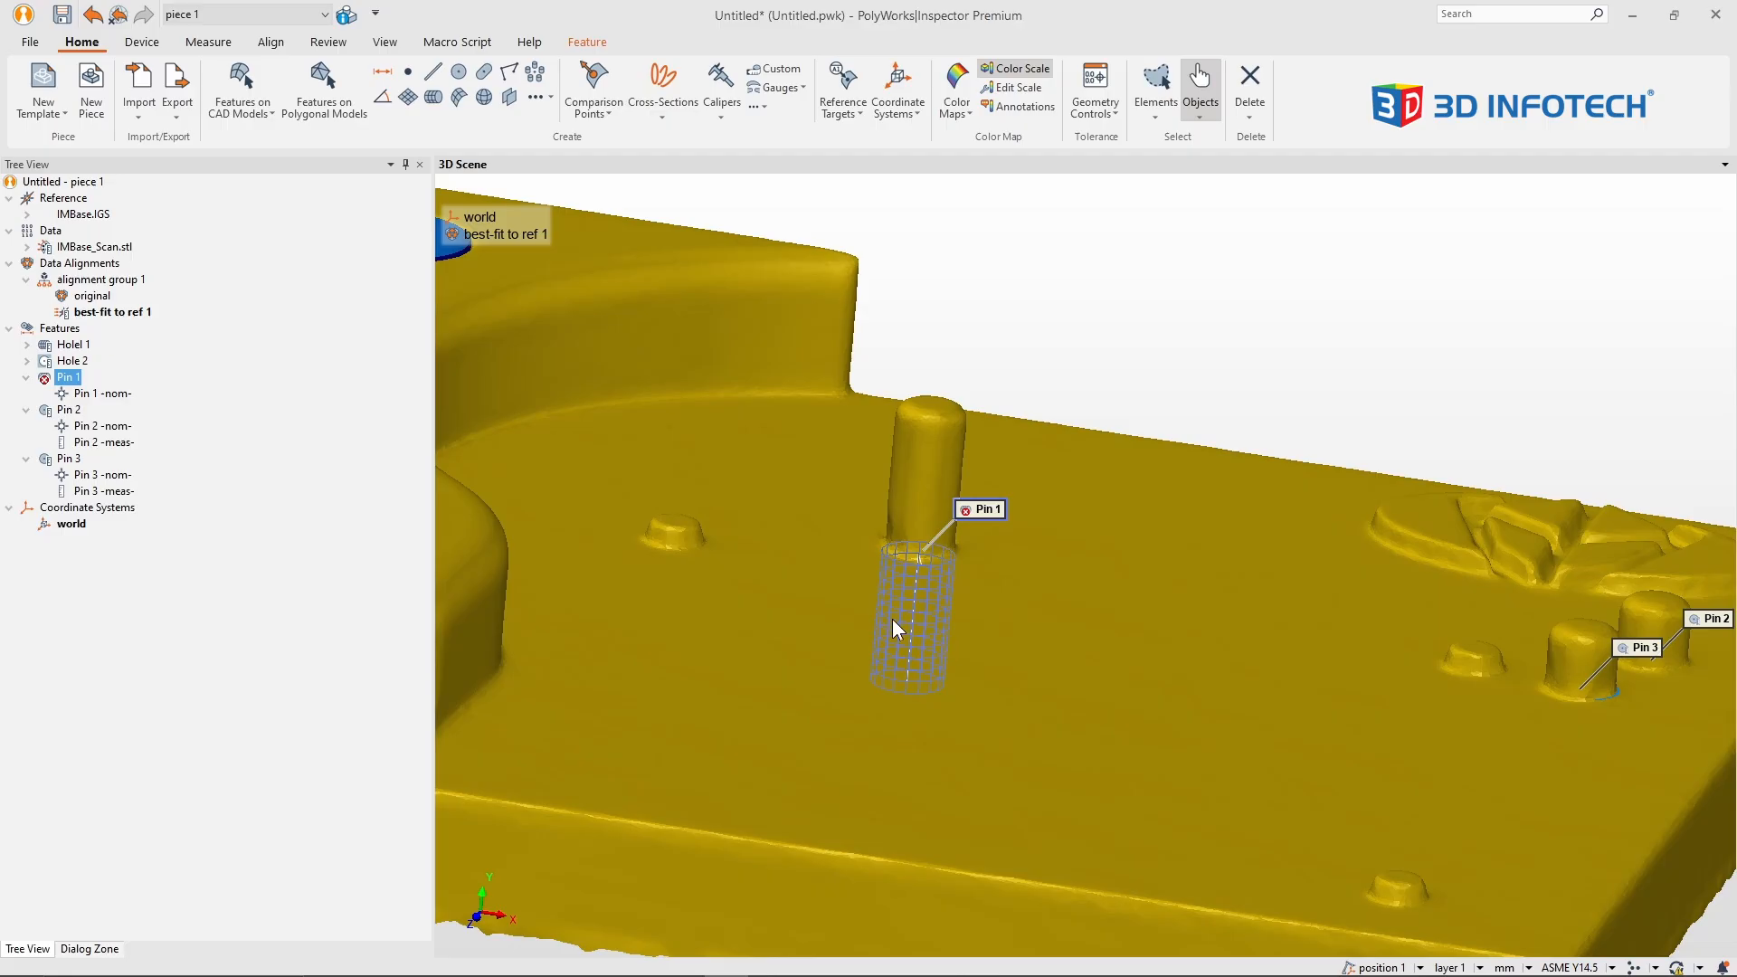
pyautogui.click(108, 394)
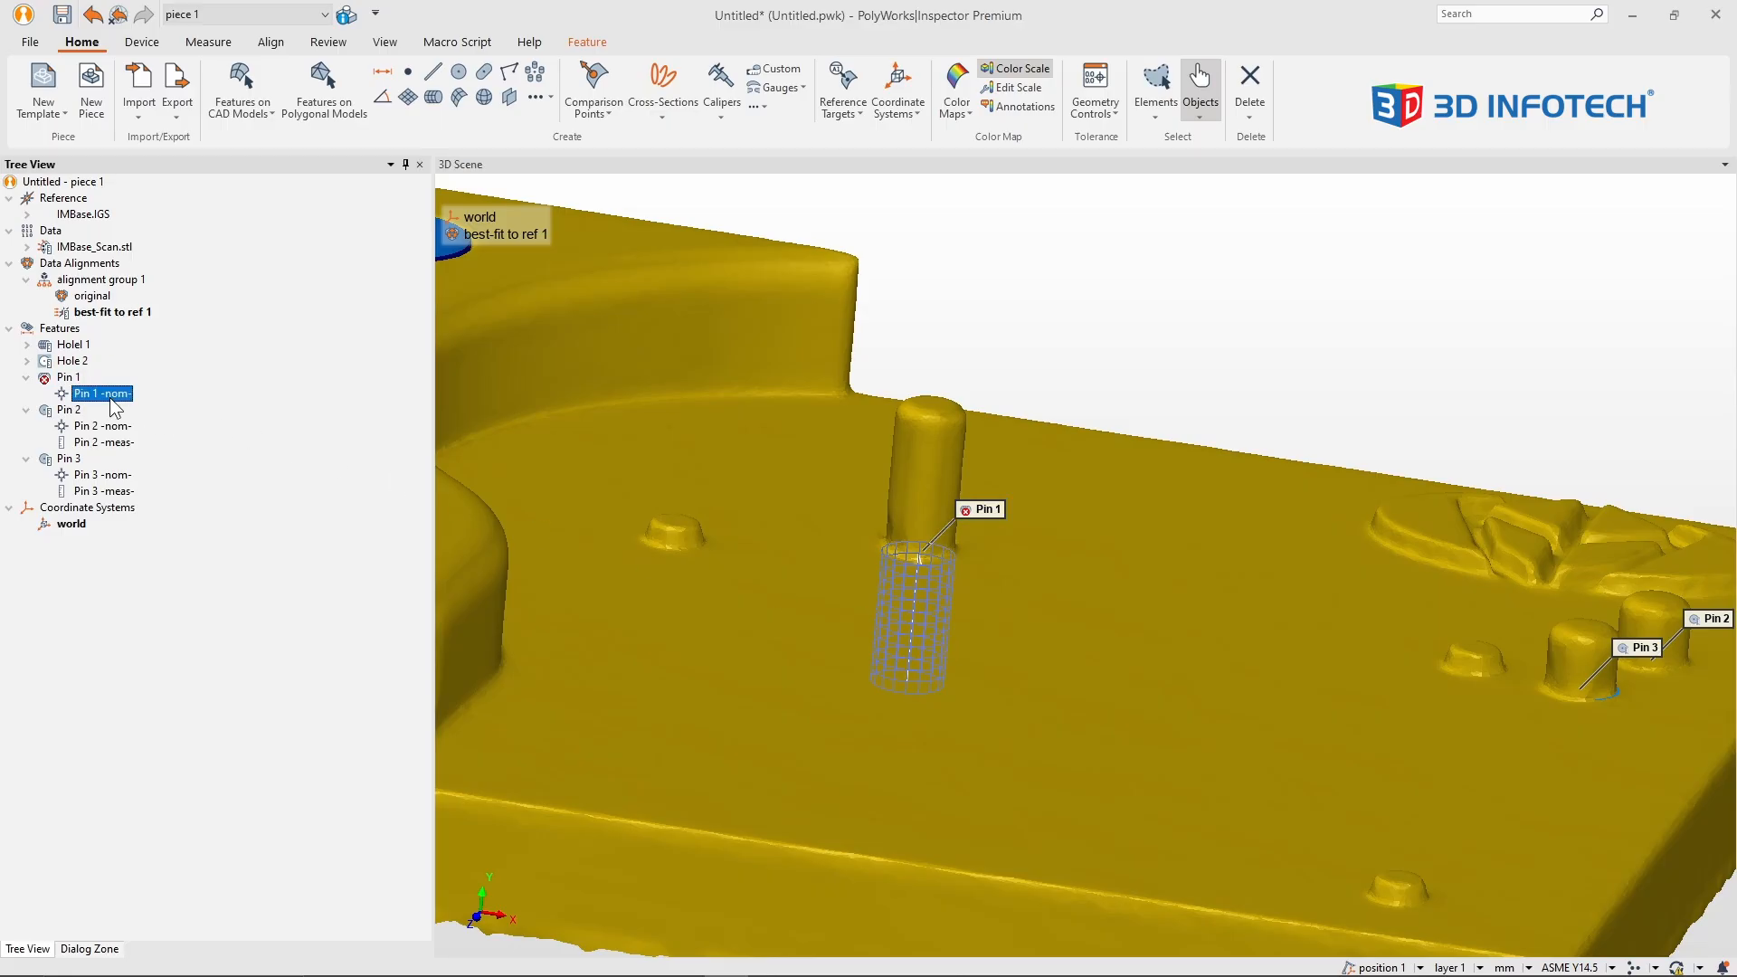
pyautogui.click(604, 43)
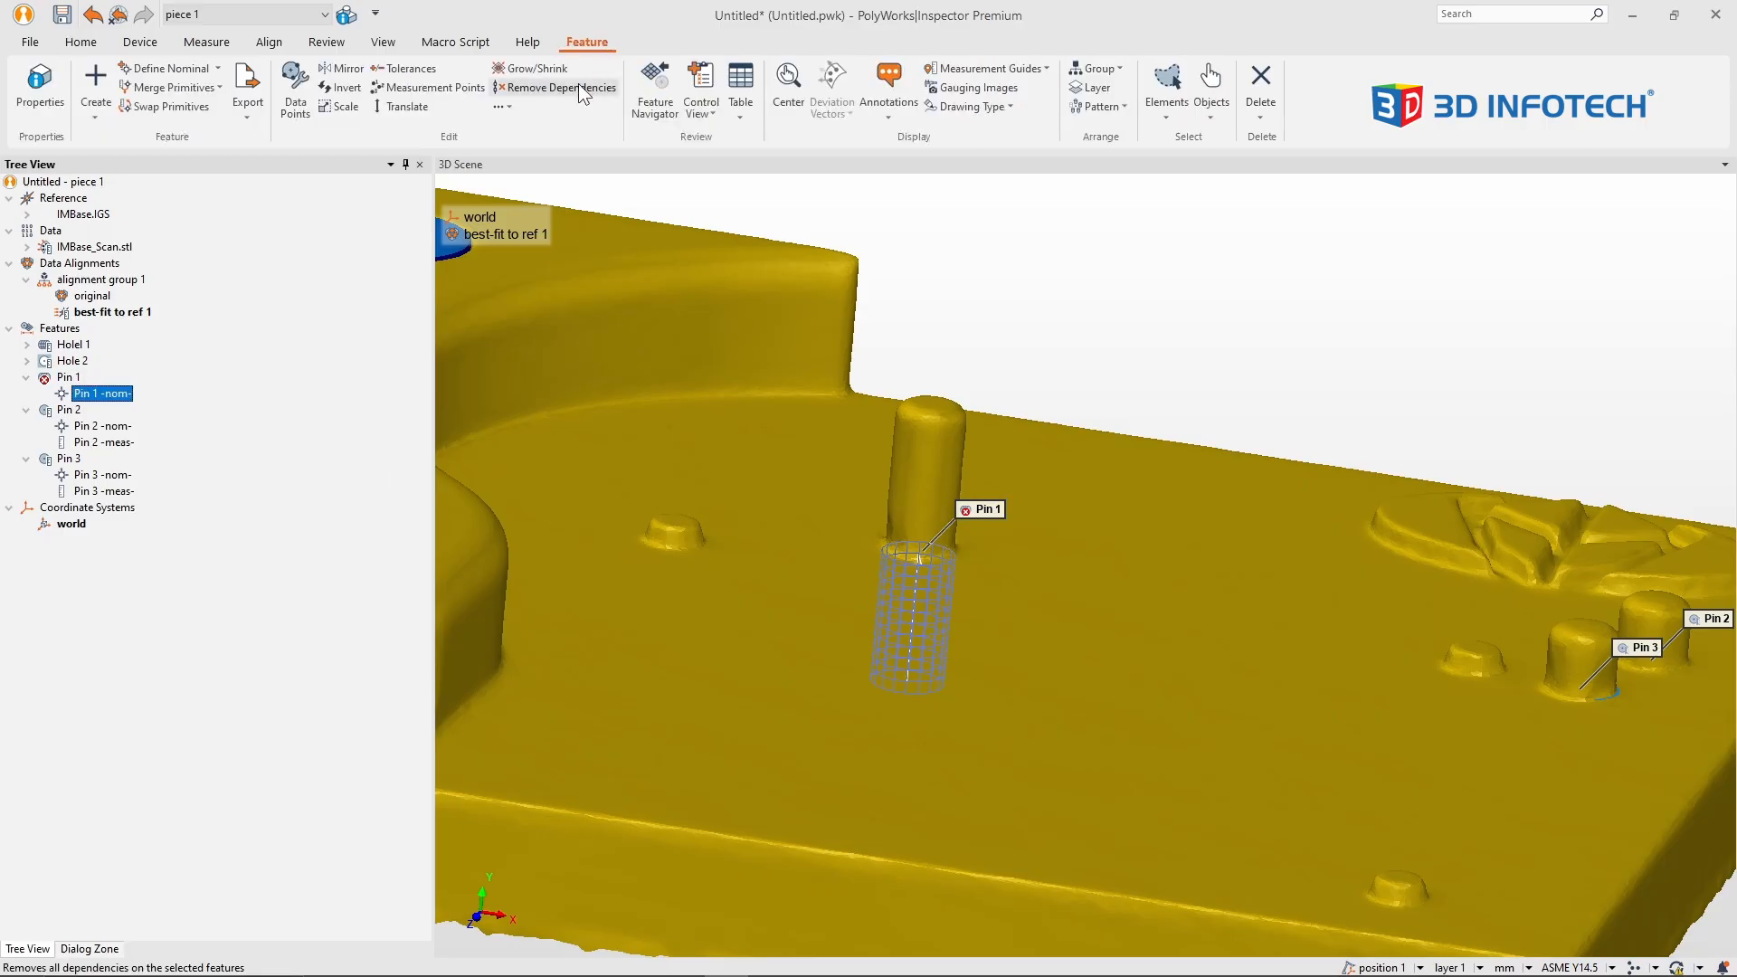
pyautogui.click(406, 106)
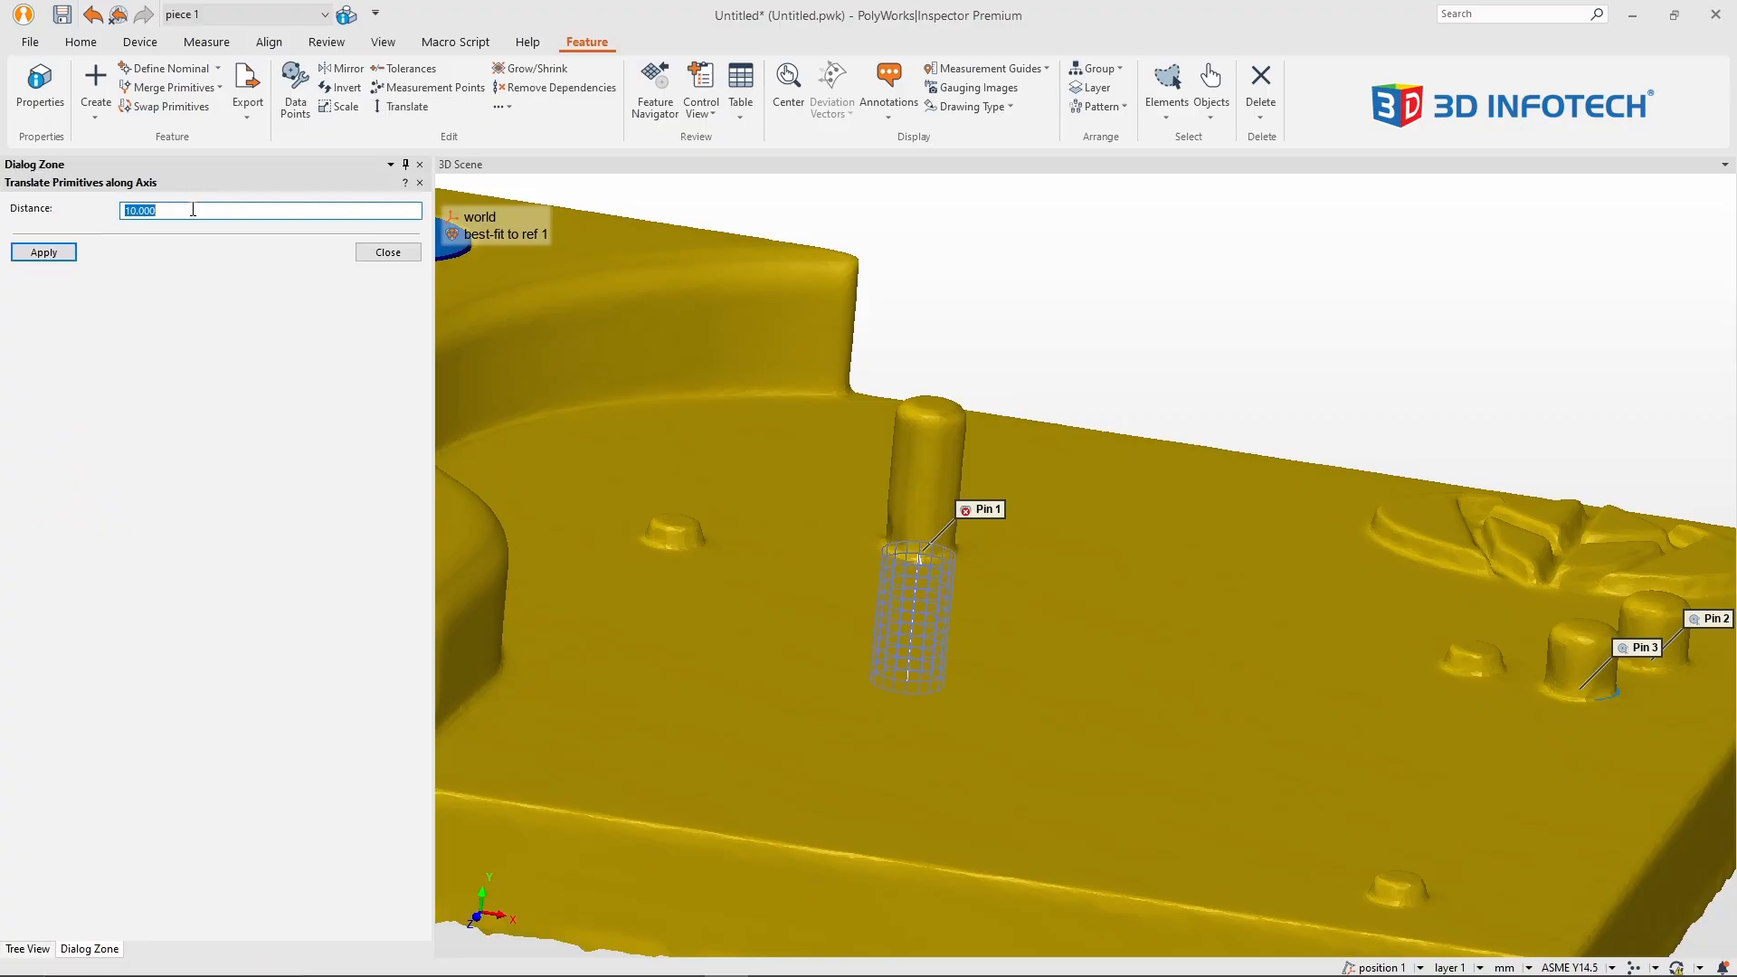
pyautogui.scroll(5, 1042, 627)
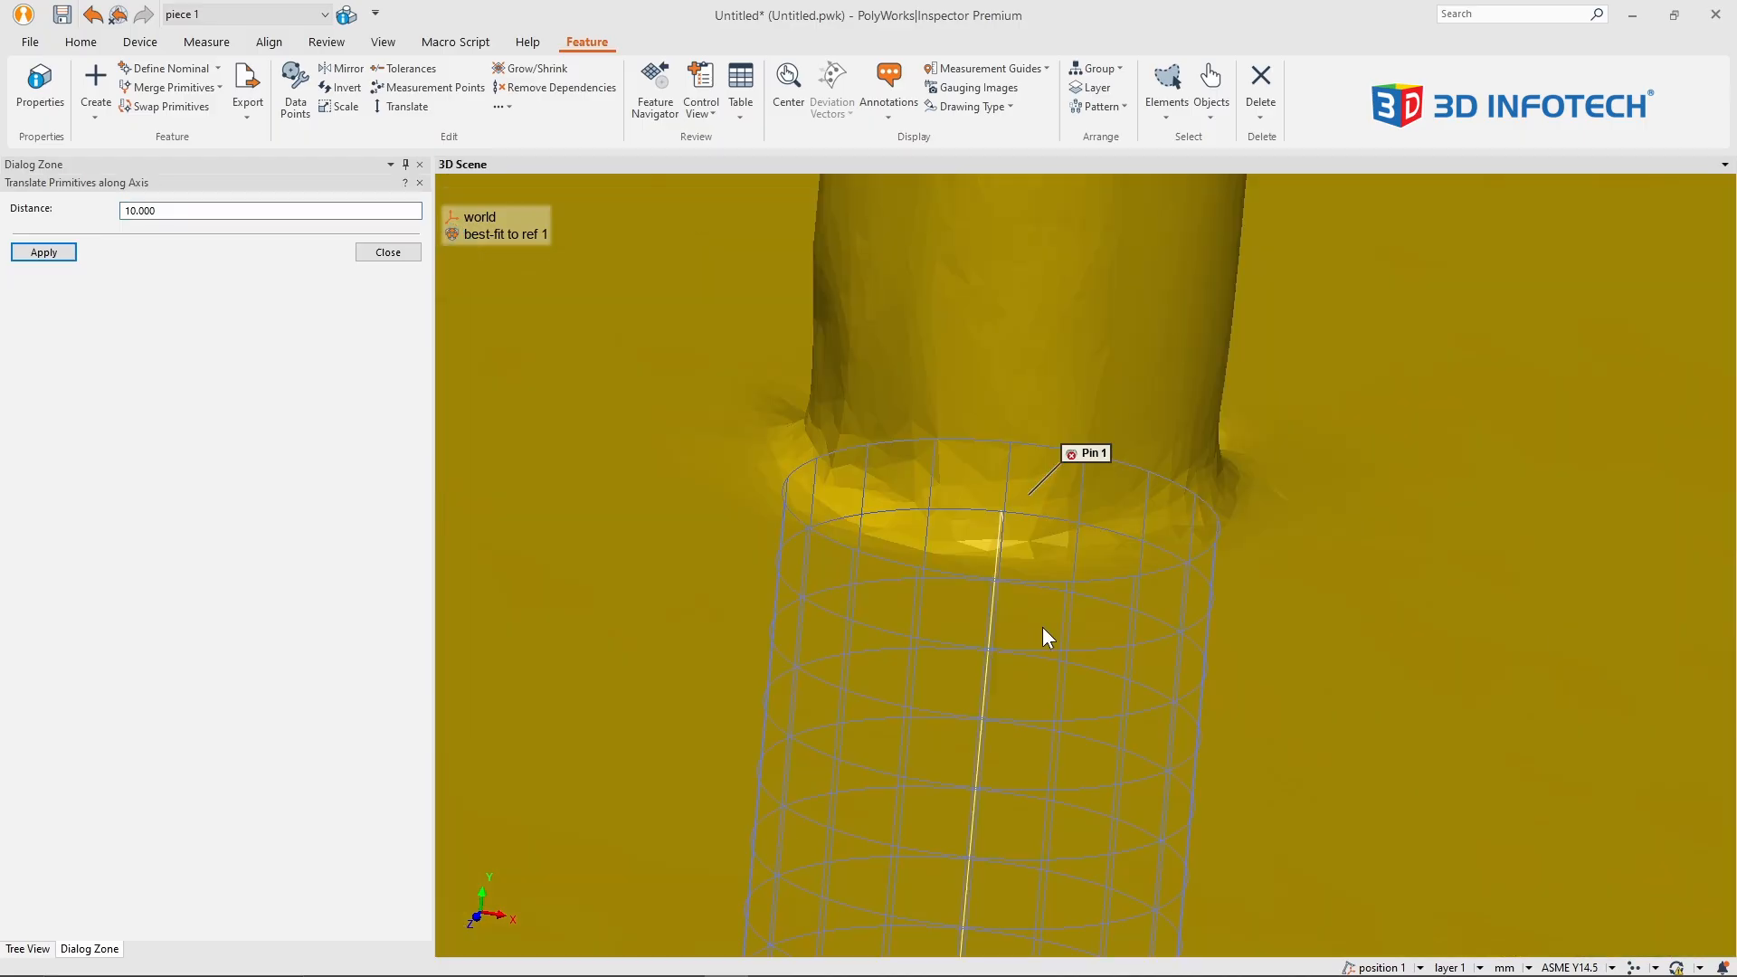
pyautogui.moveTo(988, 516); pyautogui.dragTo(1008, 526)
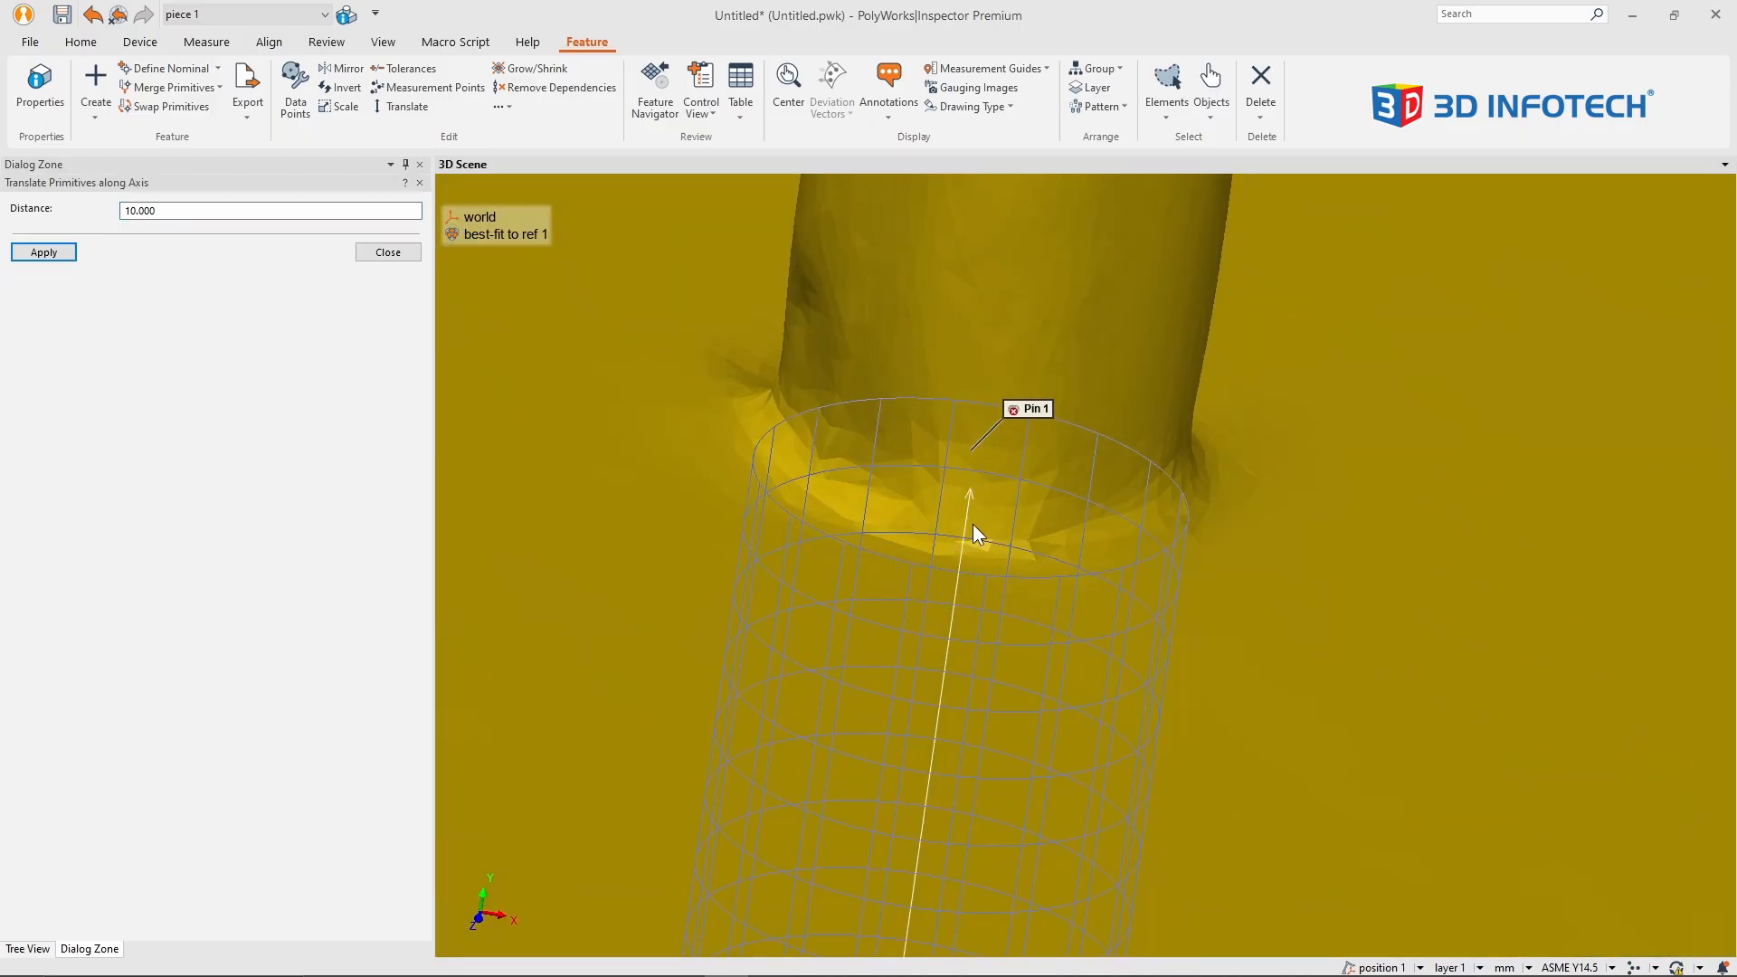
pyautogui.moveTo(974, 524); pyautogui.dragTo(1013, 749, button='right')
pyautogui.moveTo(1014, 751); pyautogui.dragTo(1049, 587, button='middle')
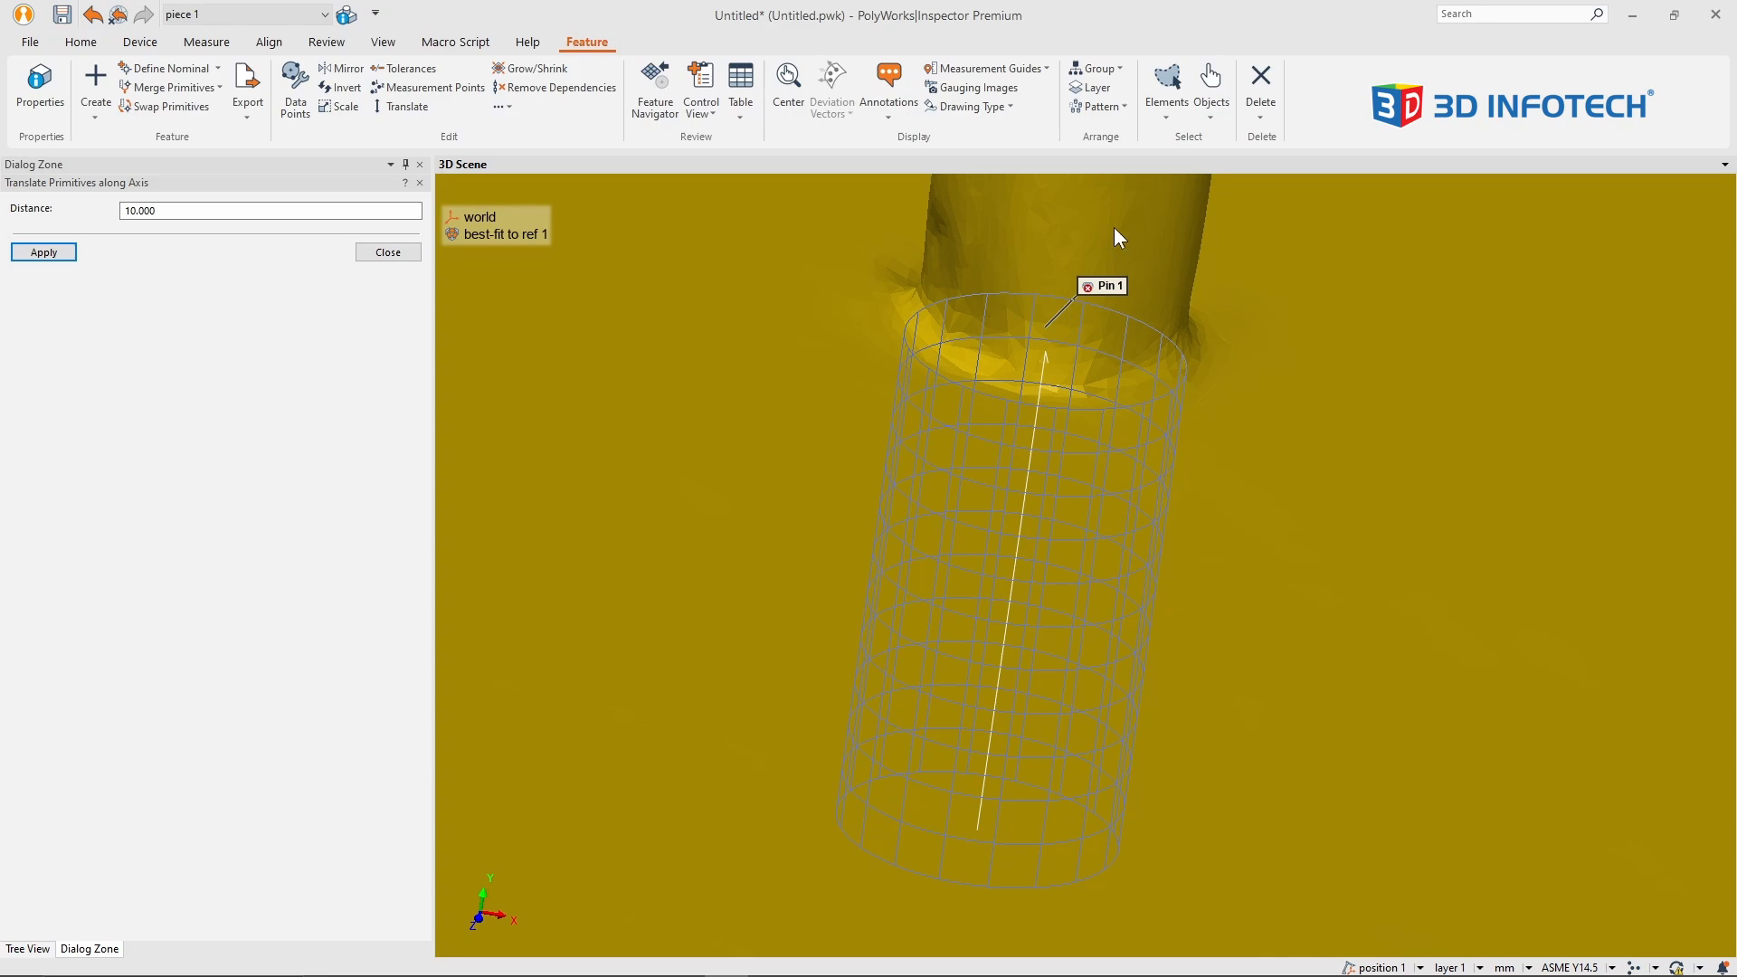
pyautogui.moveTo(1114, 226); pyautogui.dragTo(1112, 611, button='right')
pyautogui.moveTo(1152, 500); pyautogui.dragTo(1128, 571, button='middle')
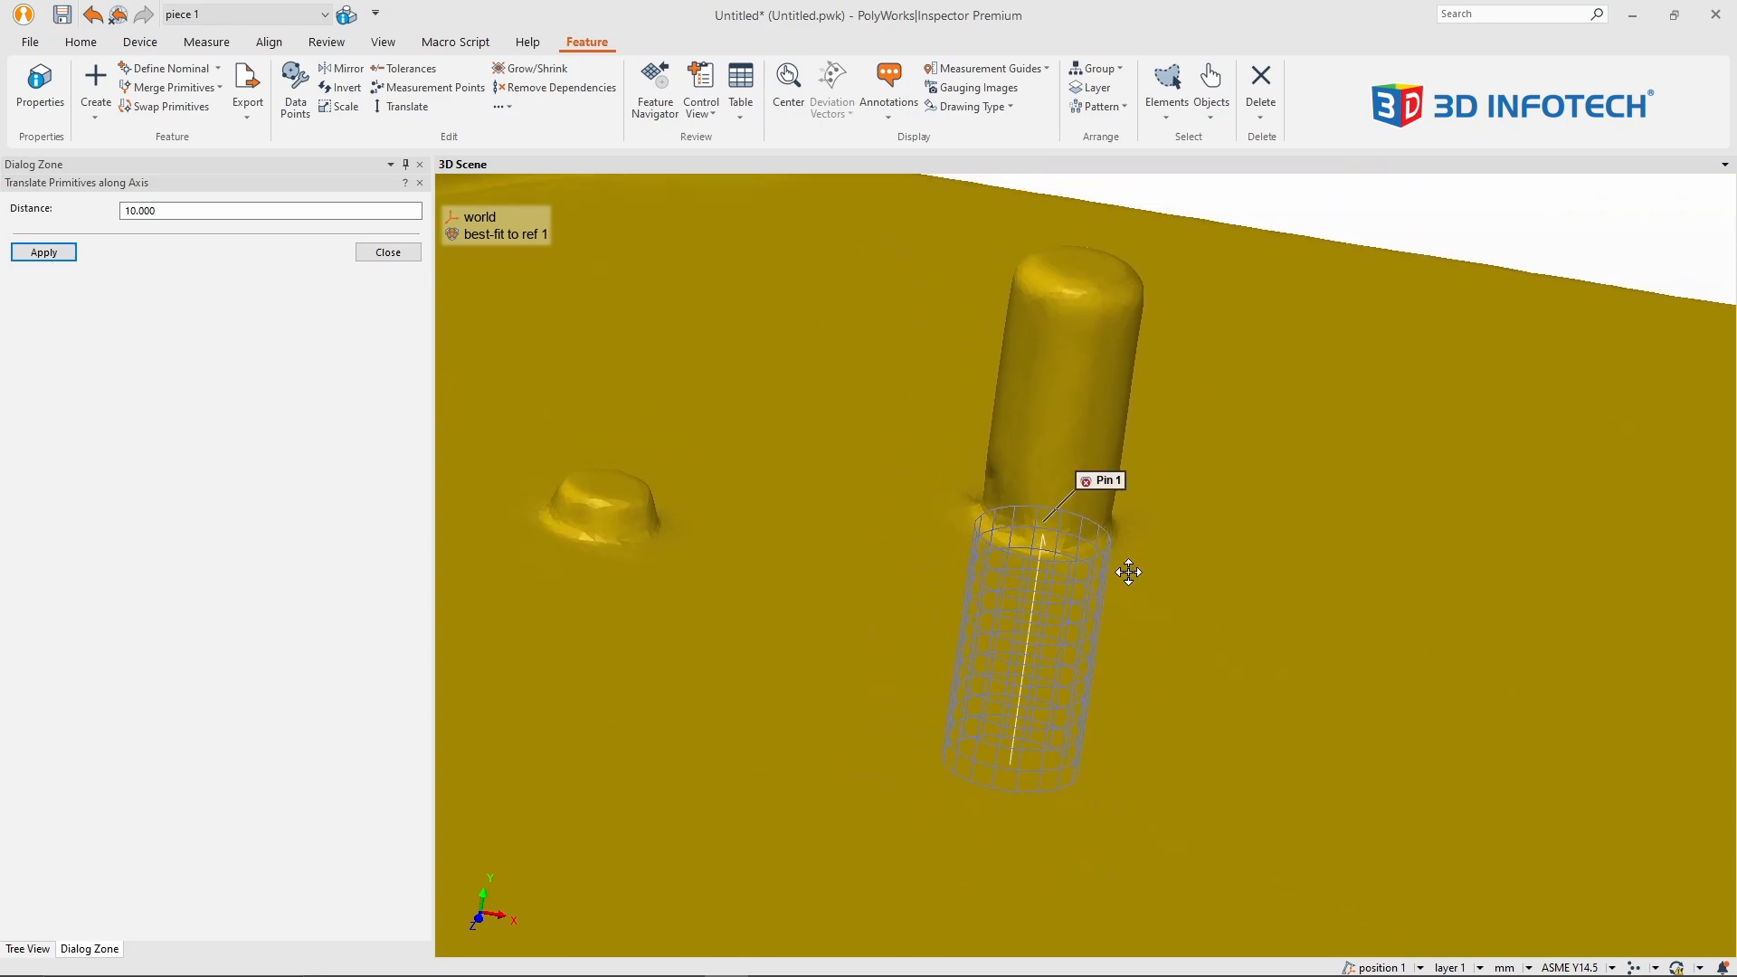
pyautogui.doubleClick(226, 212)
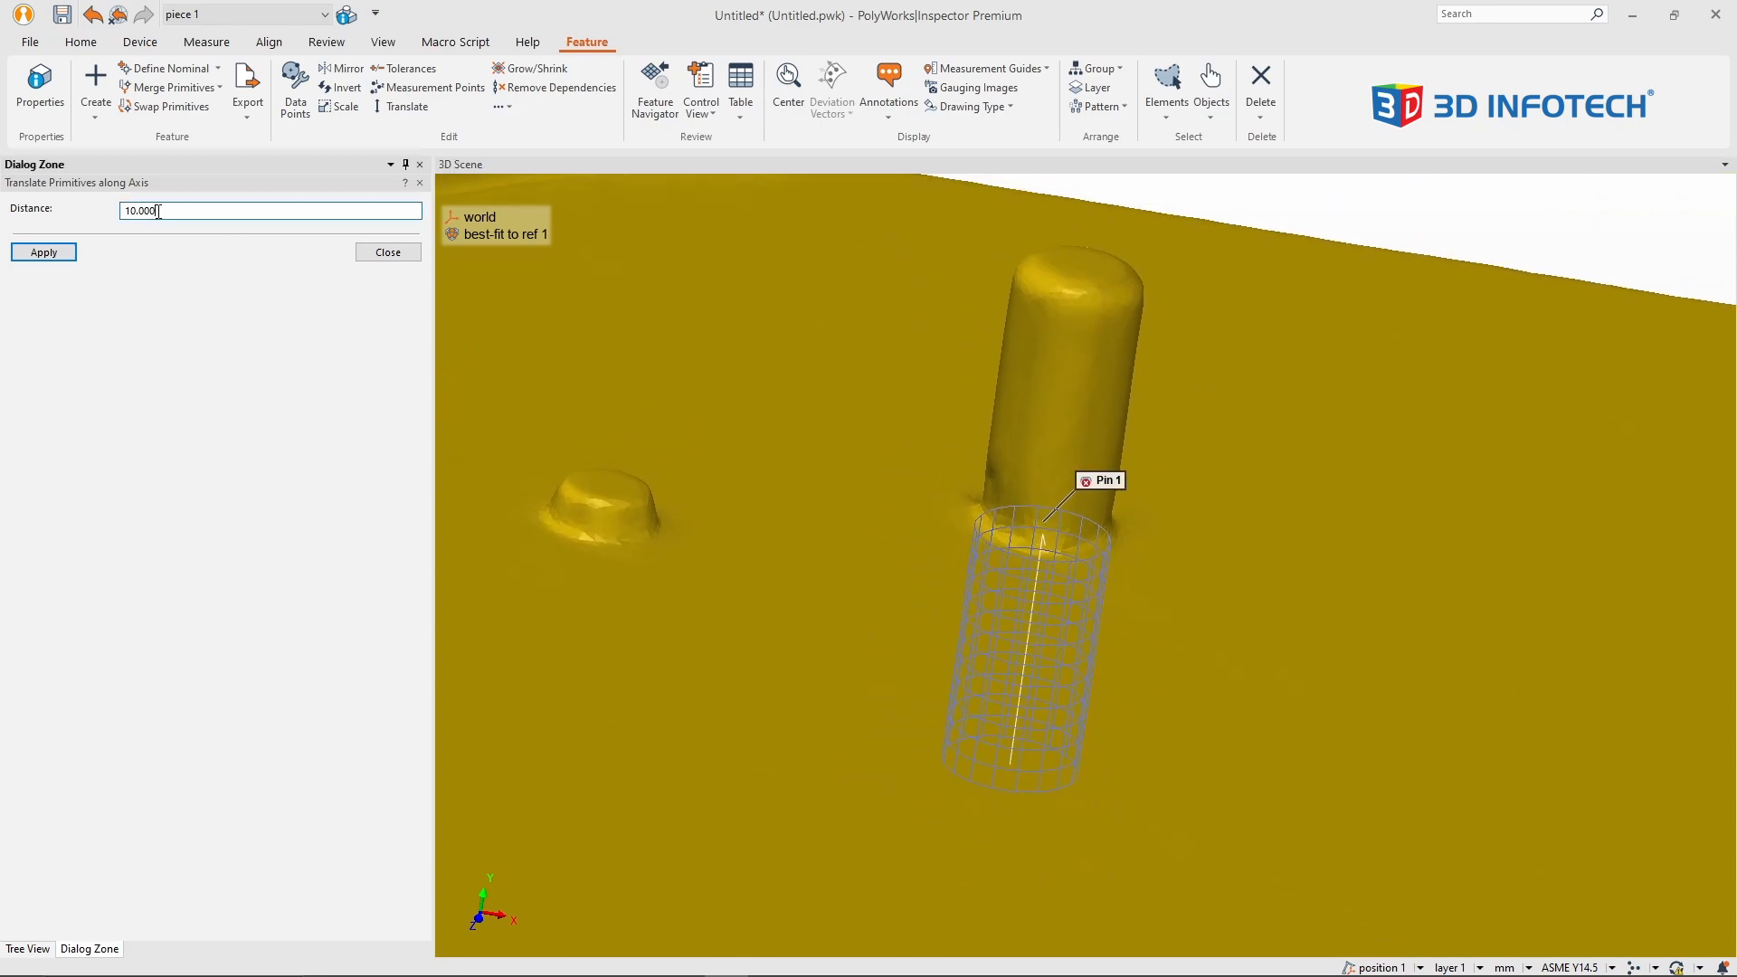
pyautogui.click(36, 252)
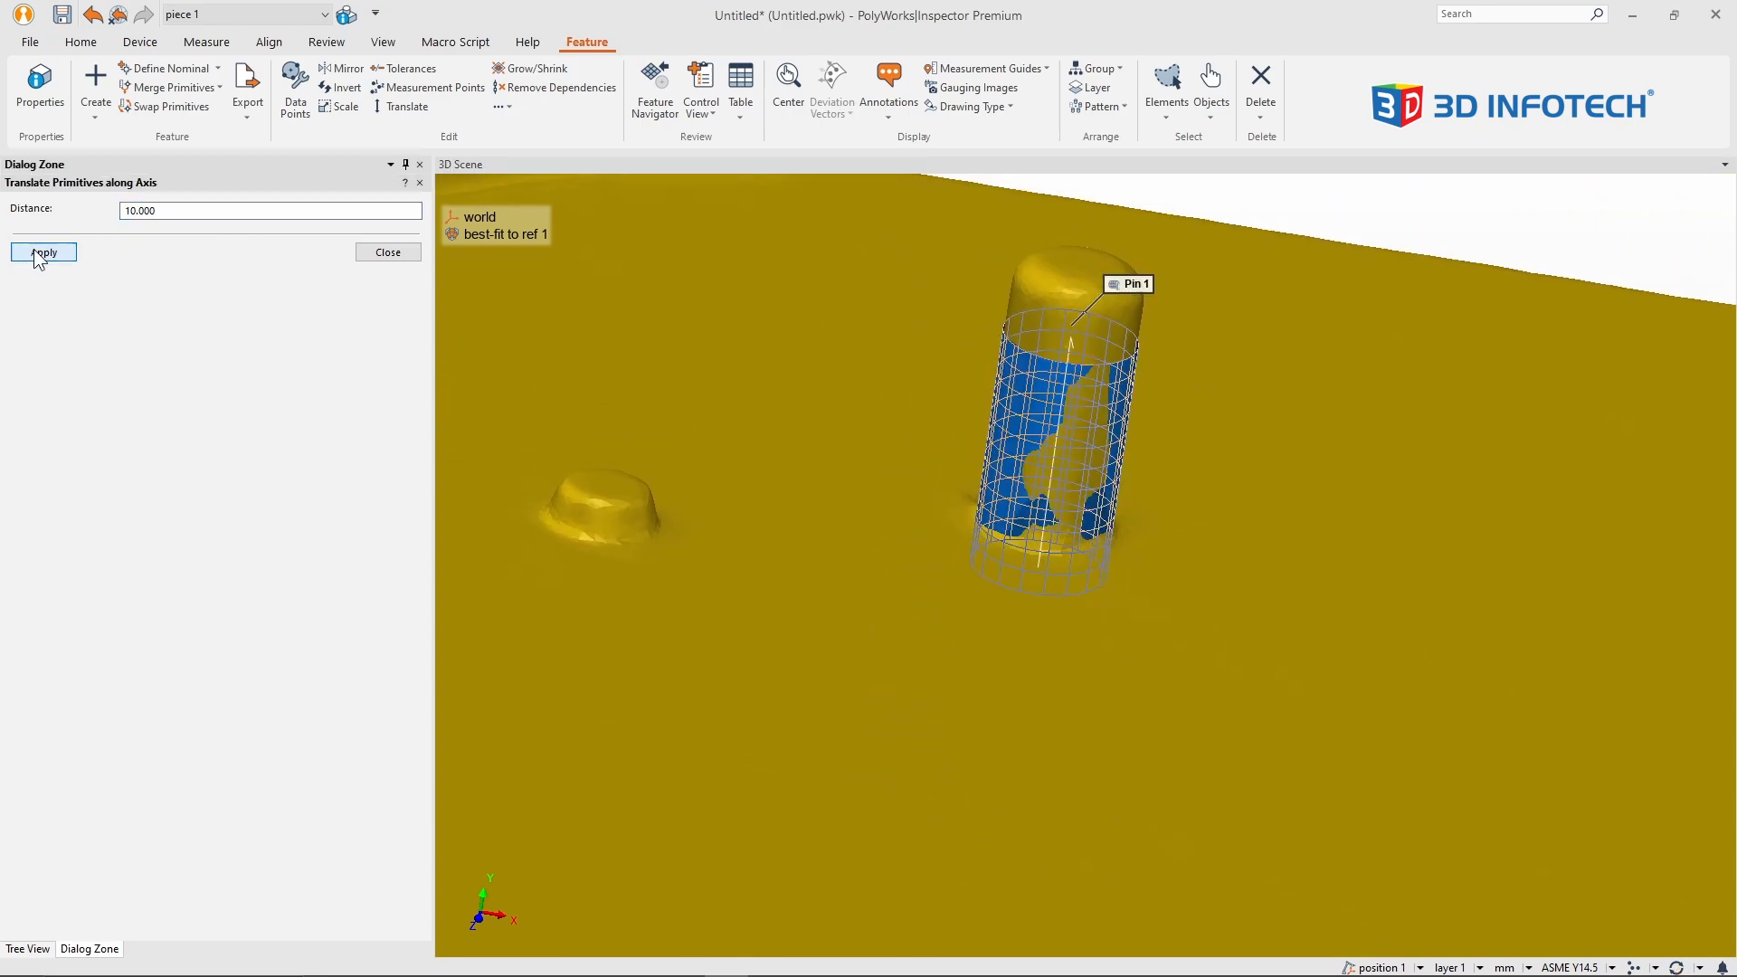
pyautogui.click(387, 253)
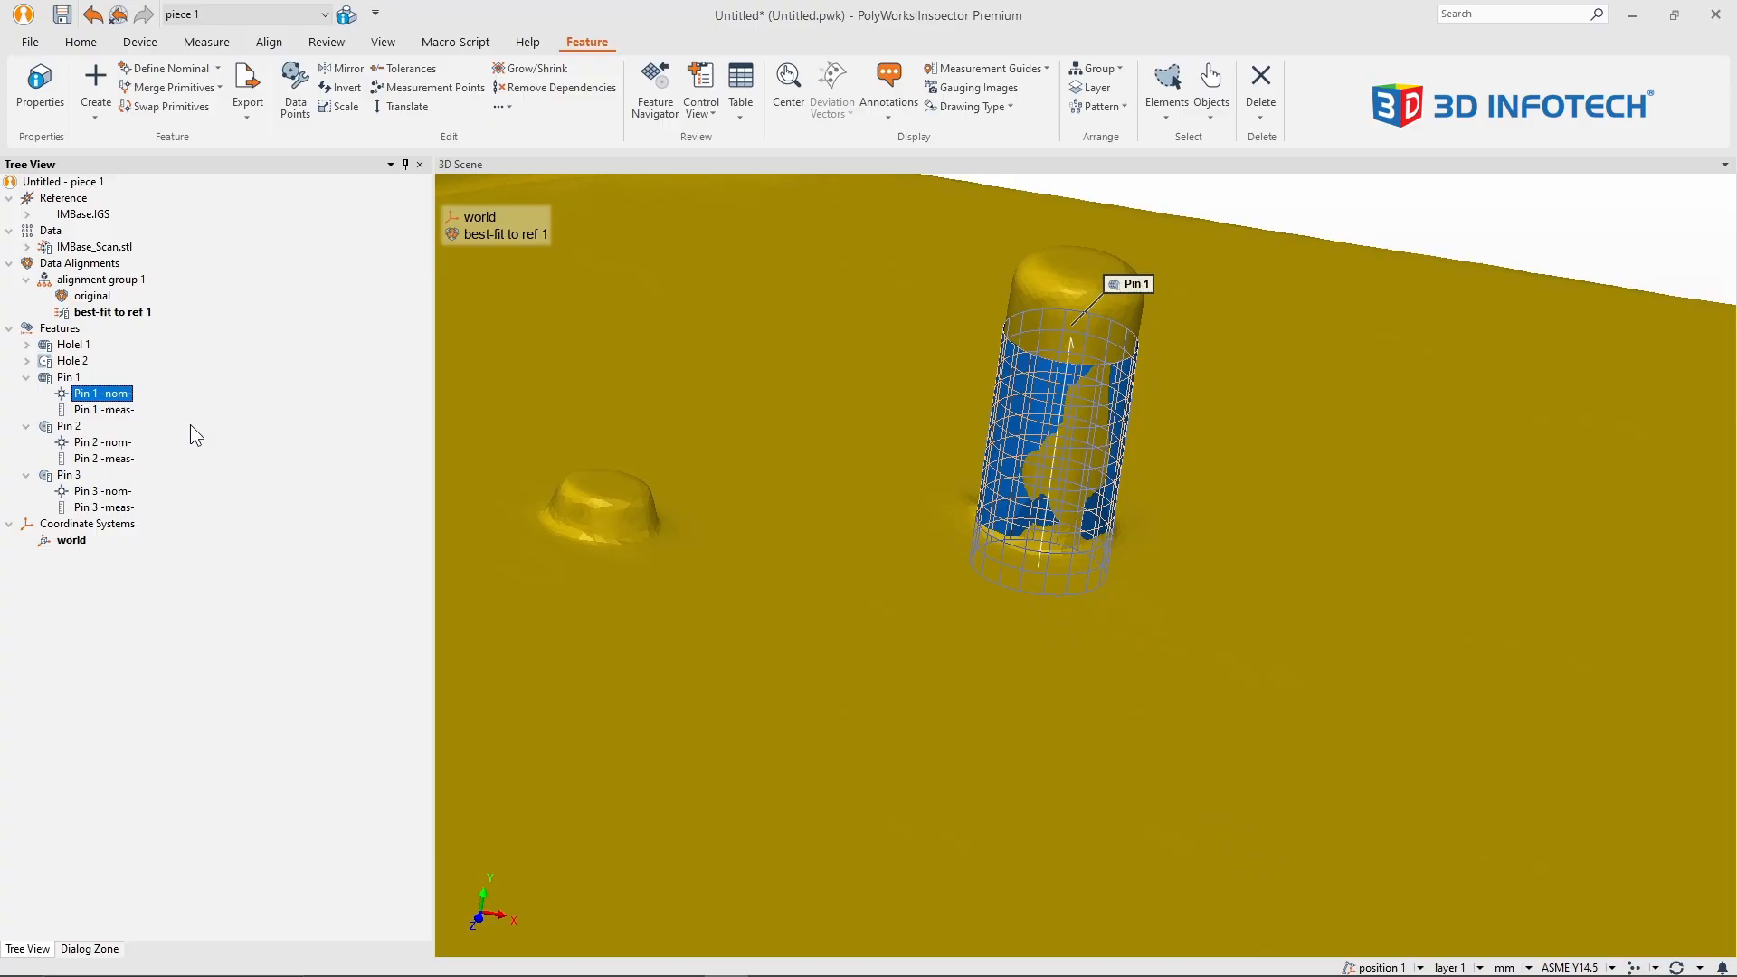
# Step: Review the cylinder and display properties of the Pin 1 nominal primitive
pyautogui.rightClick(95, 401)
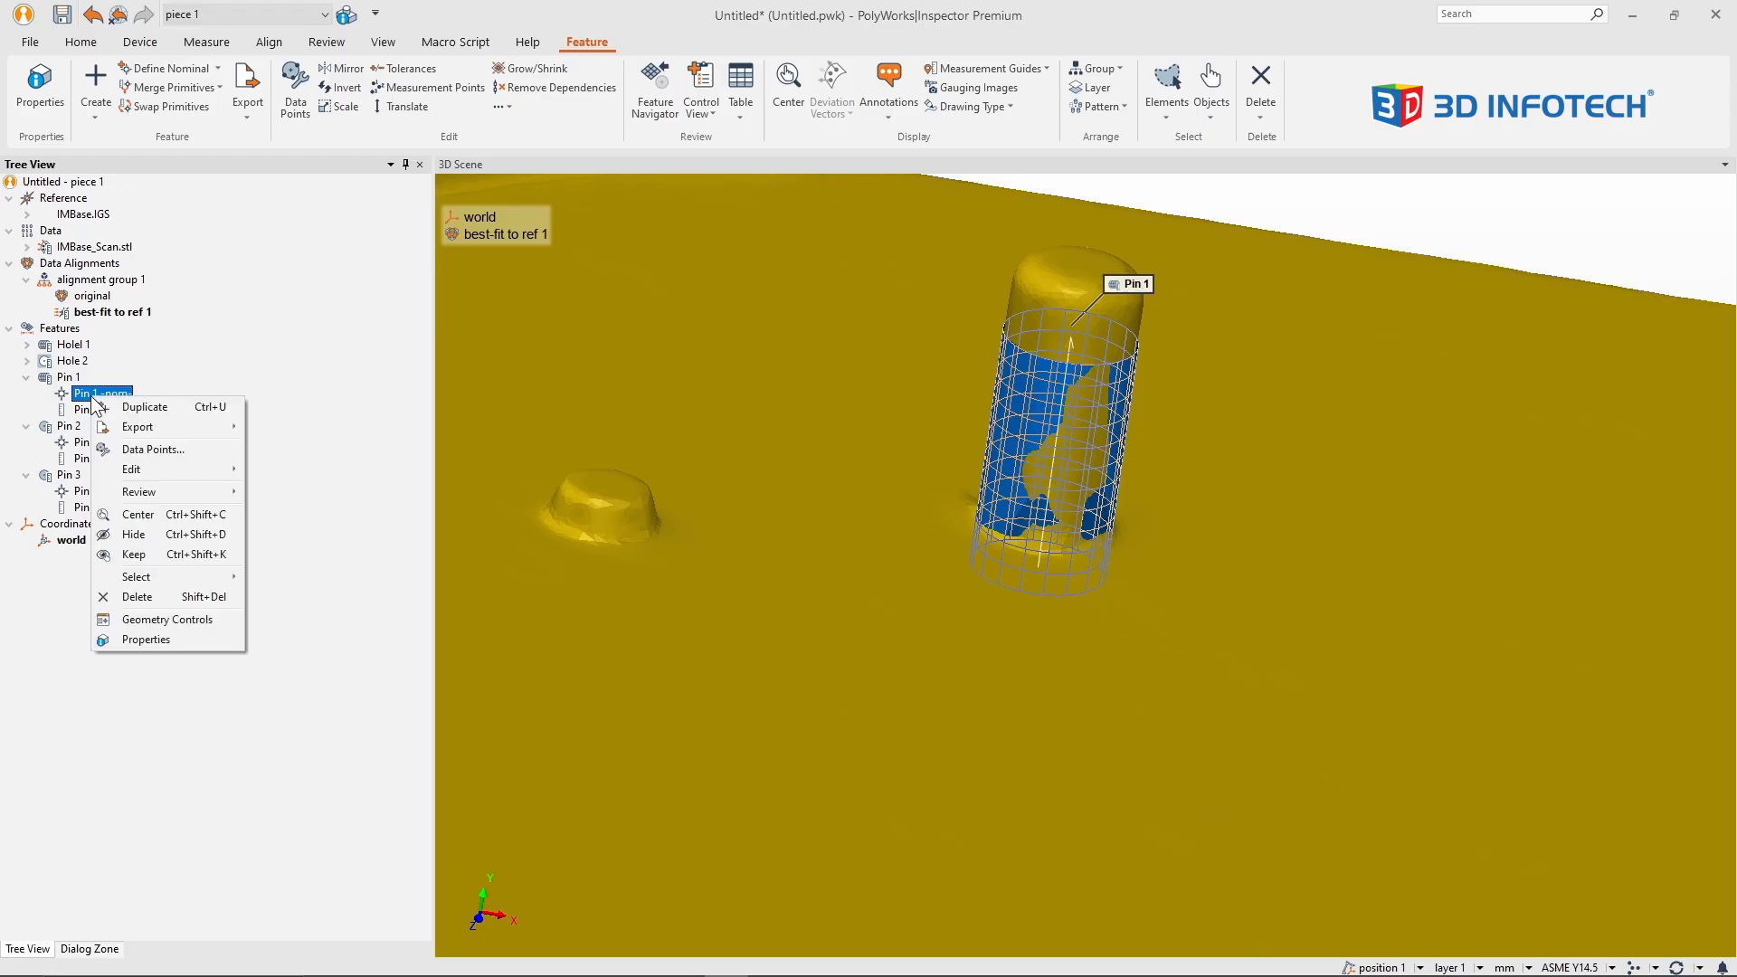
pyautogui.click(201, 643)
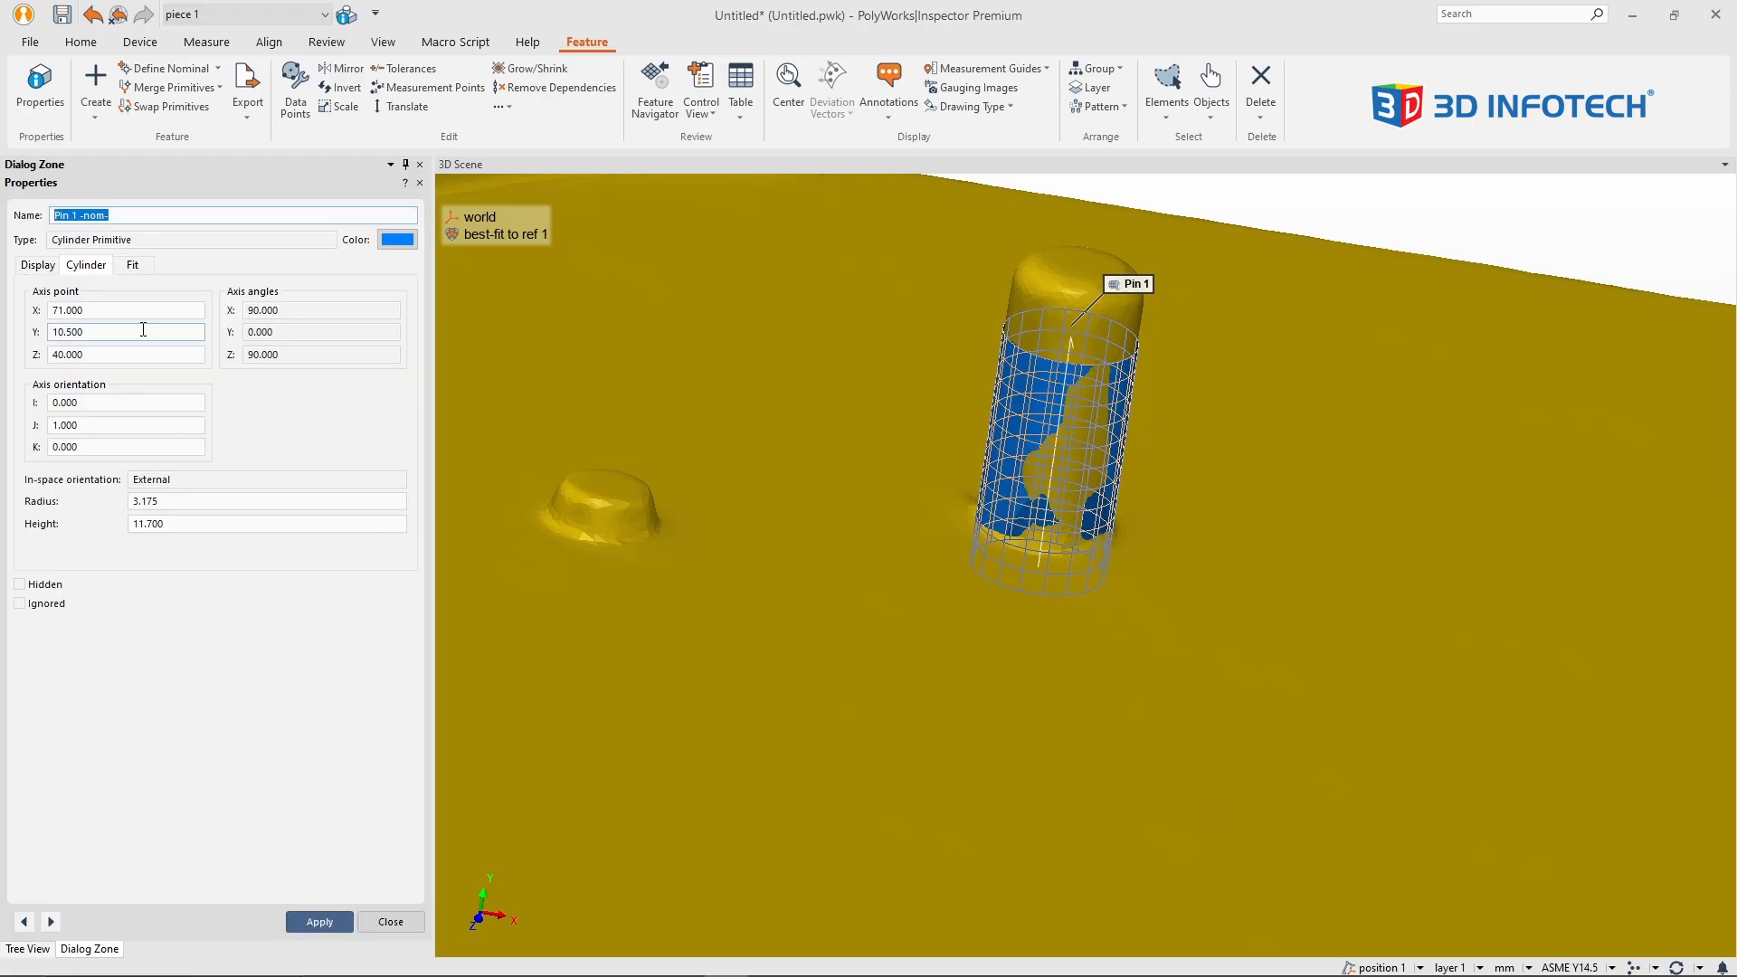
pyautogui.click(40, 267)
pyautogui.click(80, 270)
pyautogui.click(409, 926)
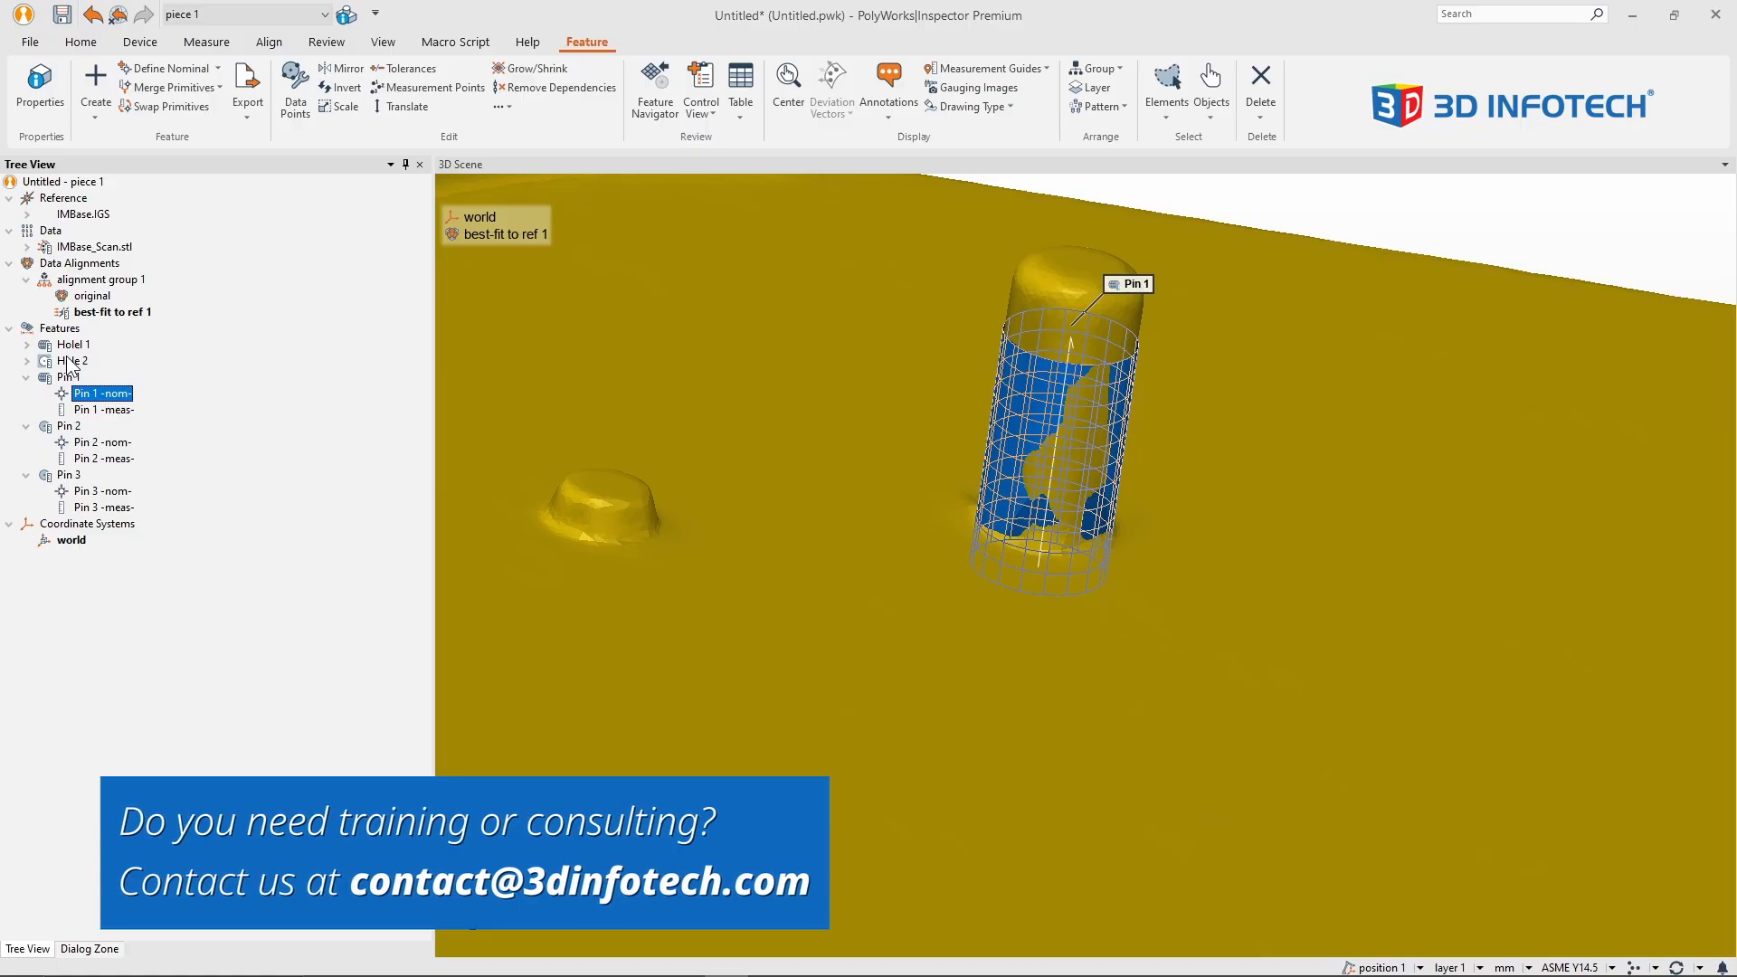
# Step: Collapse the Pin 1, Pin 2 and Pin 3 entries in the tree and clear the selection
pyautogui.click(26, 378)
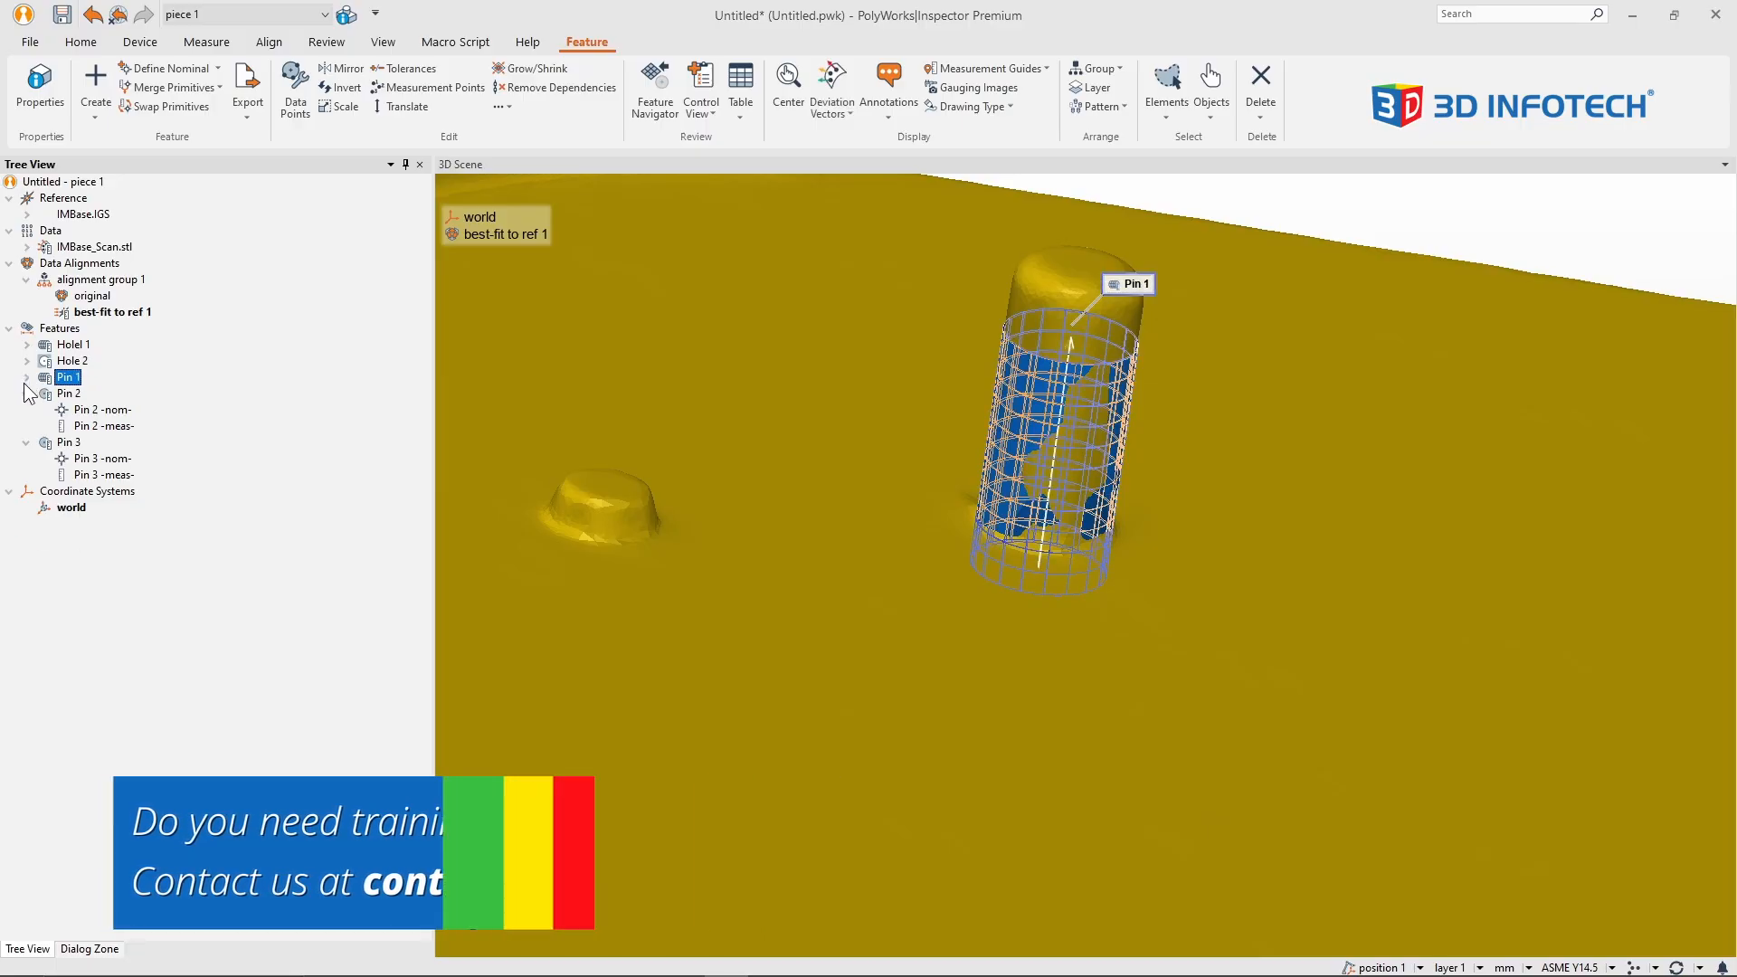
pyautogui.click(26, 394)
pyautogui.click(28, 409)
pyautogui.click(152, 408)
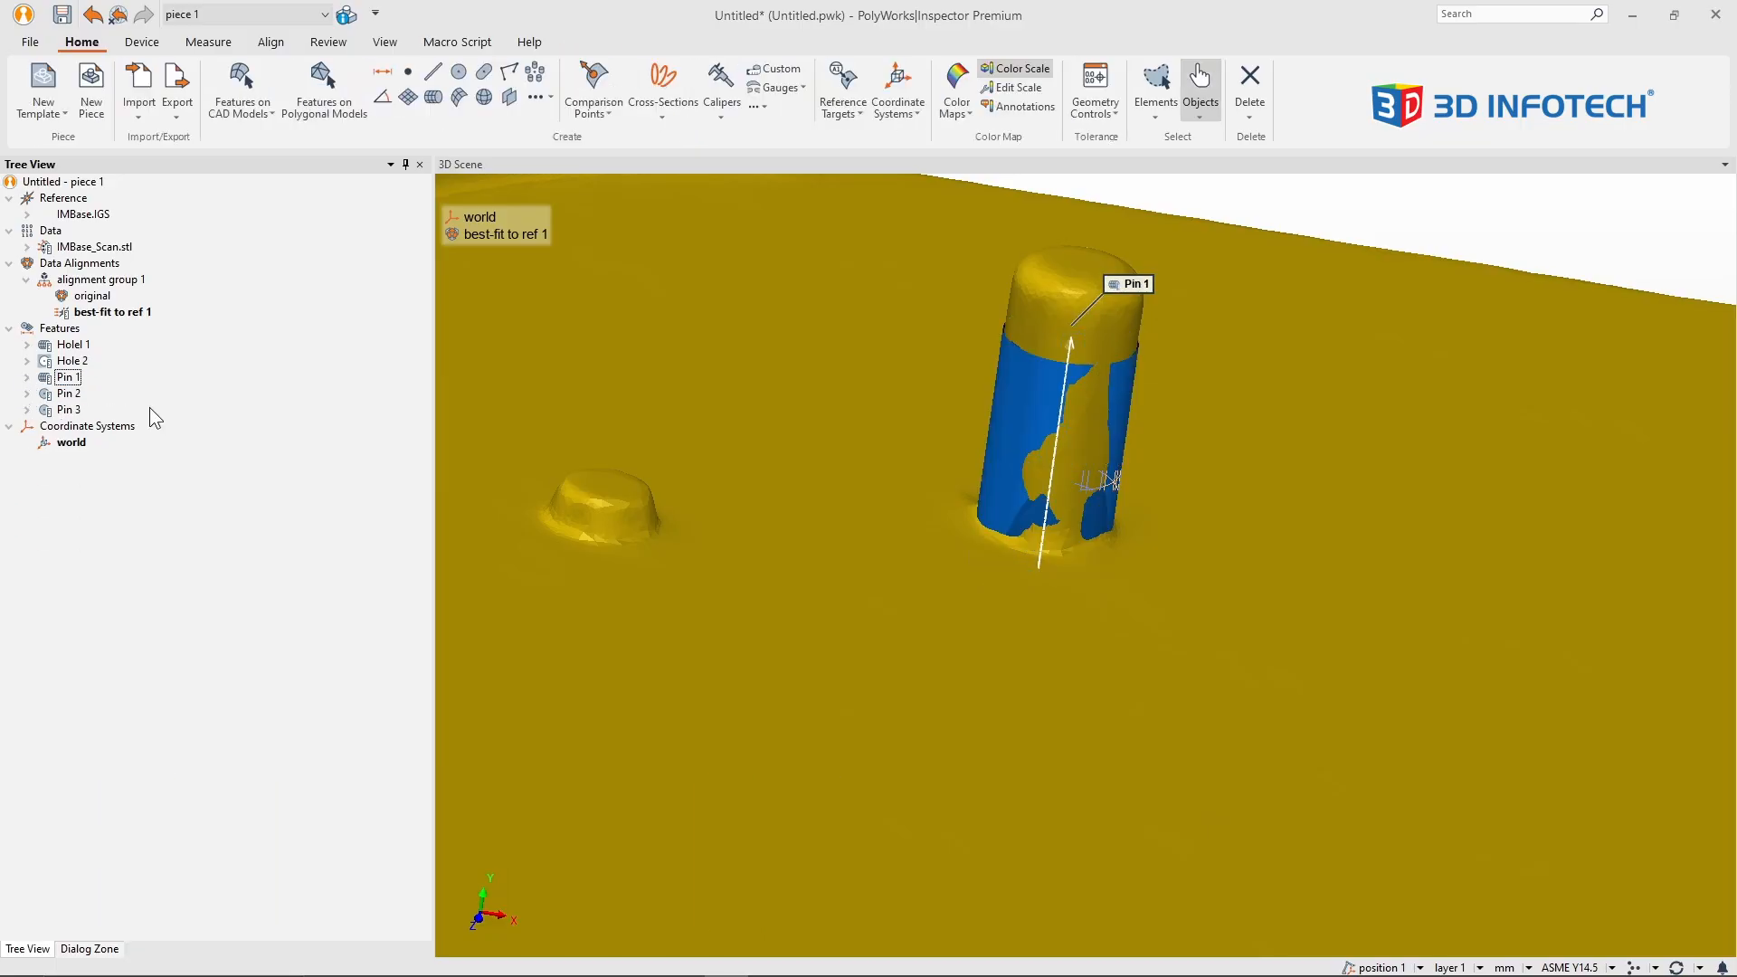
# Step: Hide all features except Holel 1 and Pin 1 in the 3D scene
pyautogui.middleClick(70, 329)
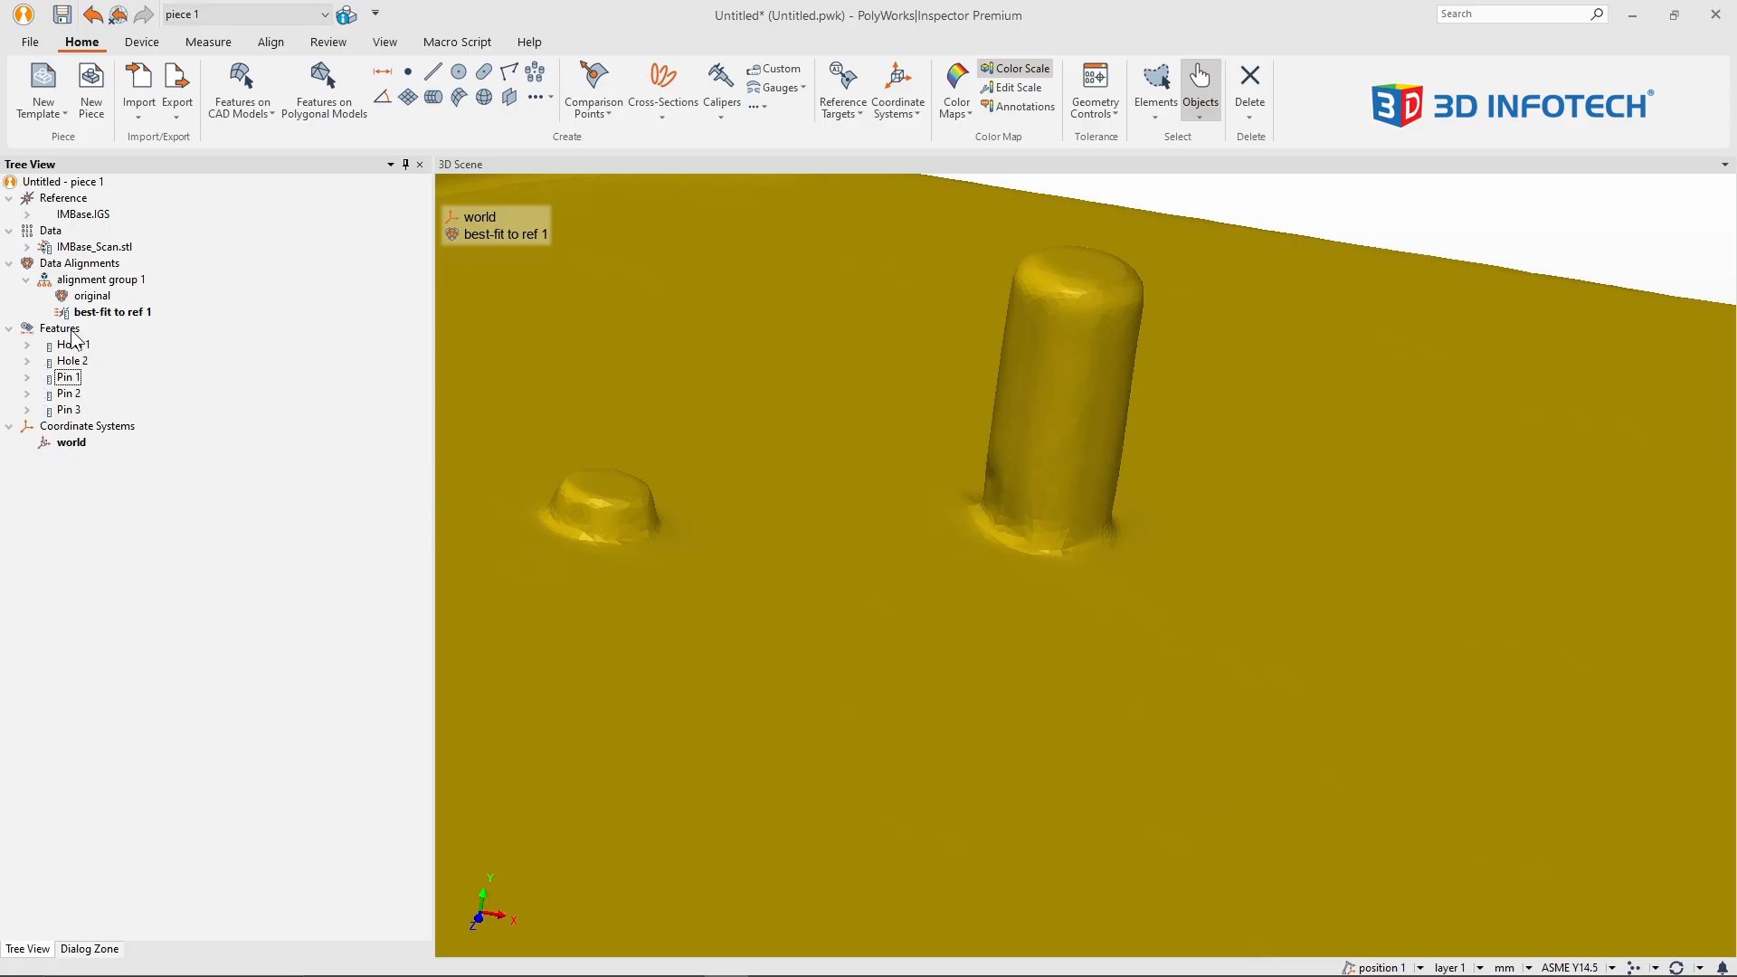
pyautogui.middleClick(71, 363)
pyautogui.middleClick(69, 393)
pyautogui.middleClick(69, 409)
pyautogui.middleClick(60, 330)
pyautogui.middleClick(67, 343)
pyautogui.middleClick(66, 378)
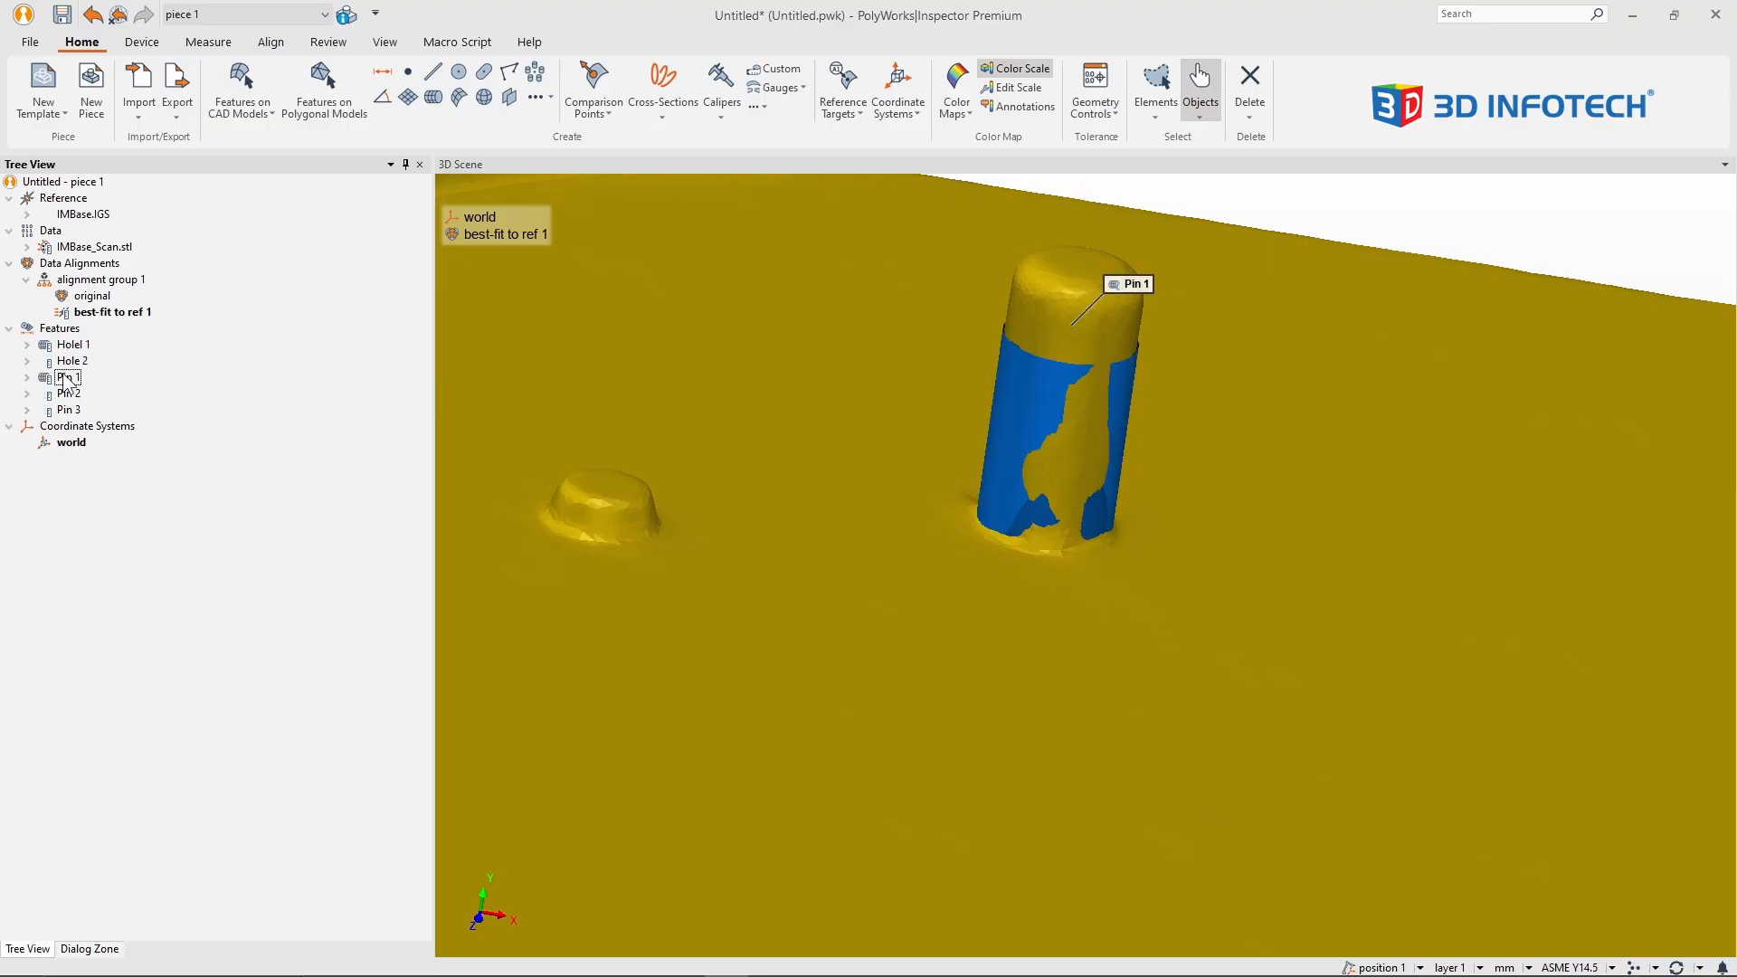
# Step: Hide the IMBase_Scan.stl data and display the IMBase.IGS reference model with the two visible features
pyautogui.middleClick(94, 249)
pyautogui.moveTo(696, 348); pyautogui.dragTo(724, 565)
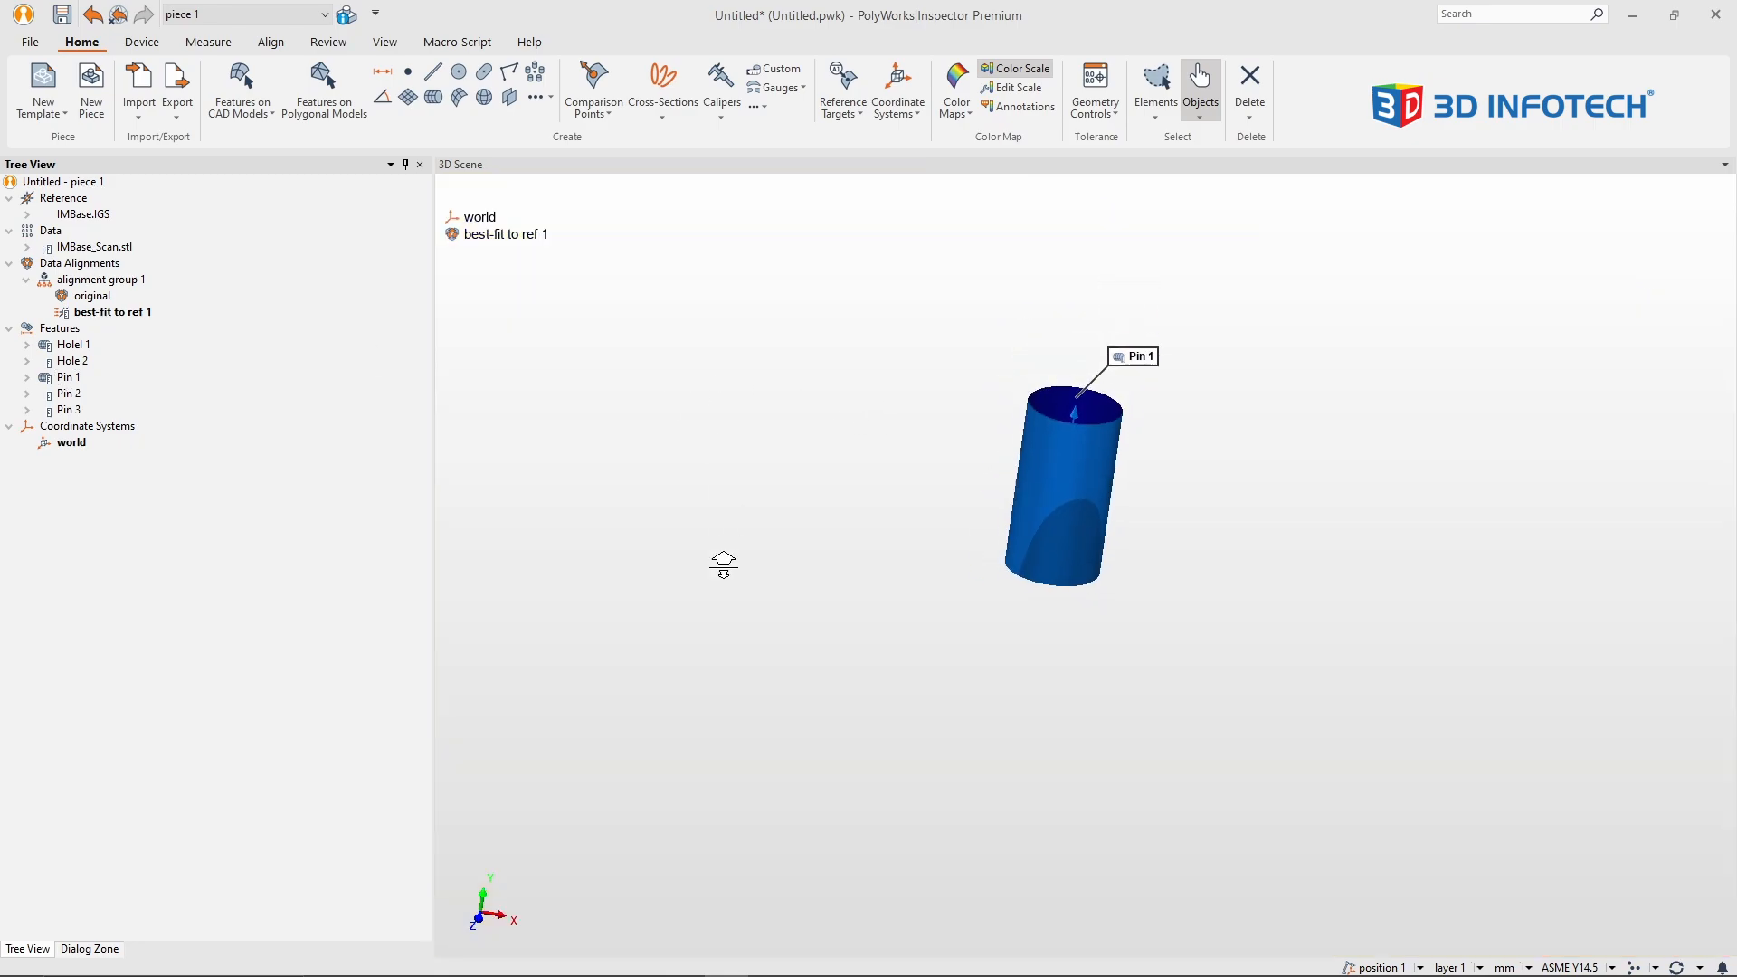
pyautogui.moveTo(723, 565); pyautogui.dragTo(904, 624, button='middle')
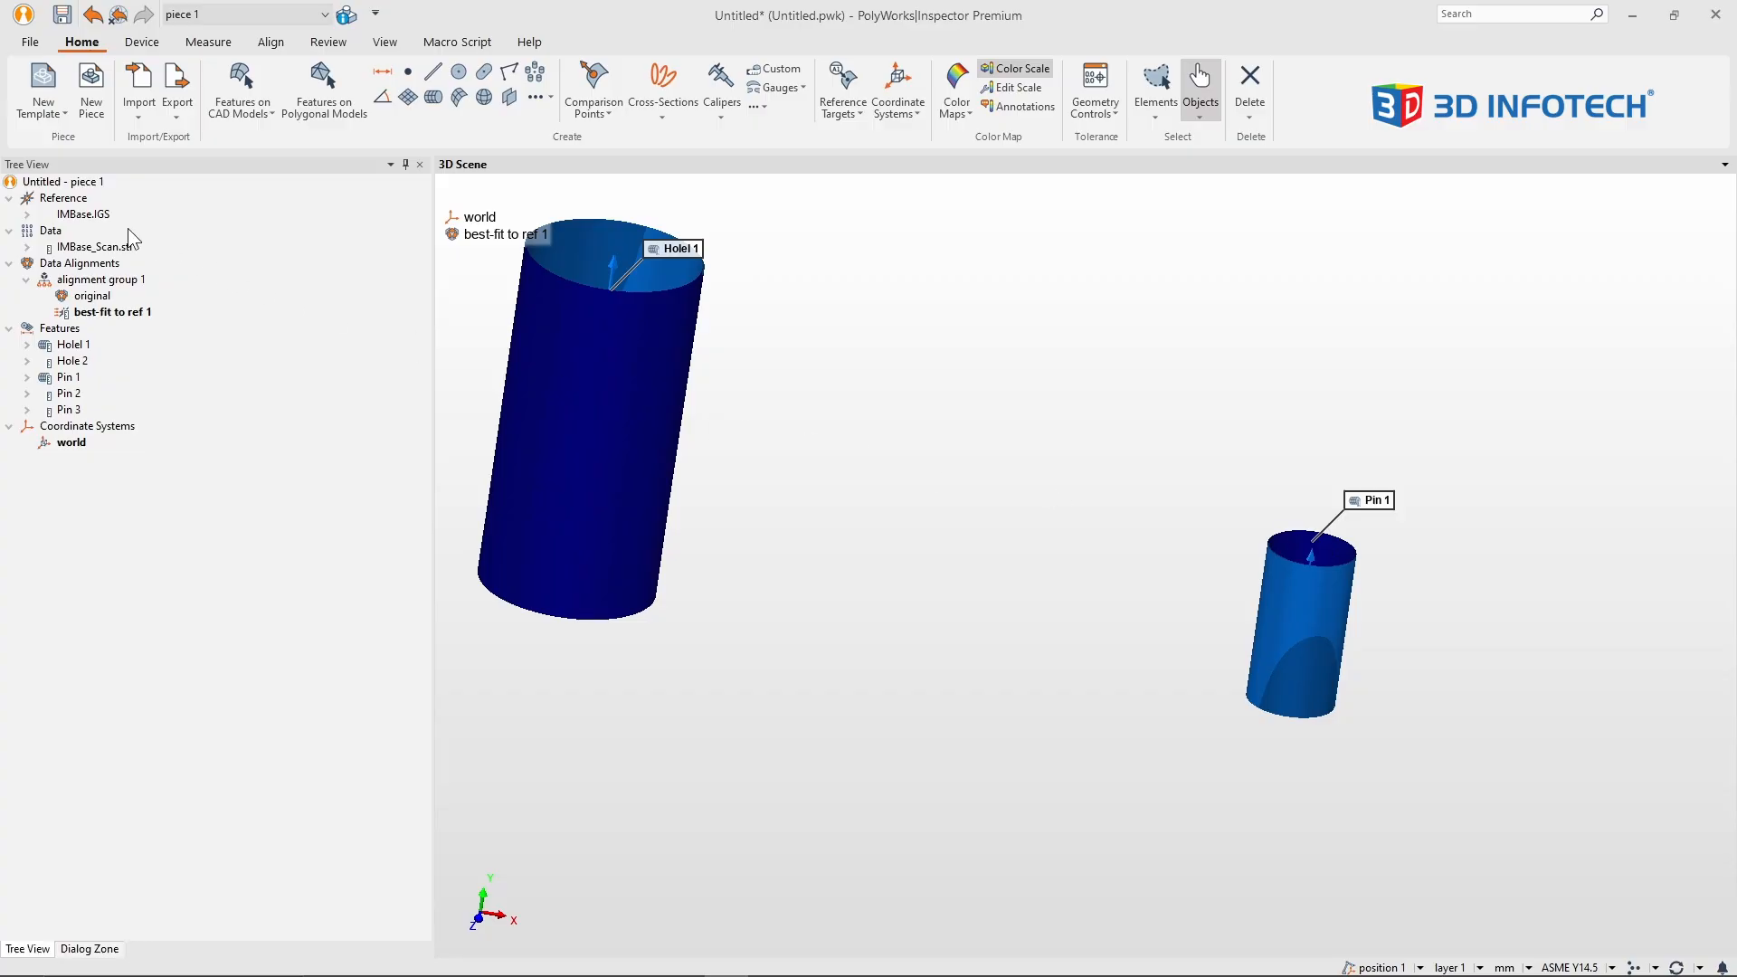
pyautogui.middleClick(83, 214)
pyautogui.moveTo(889, 448); pyautogui.dragTo(892, 624, button='right')
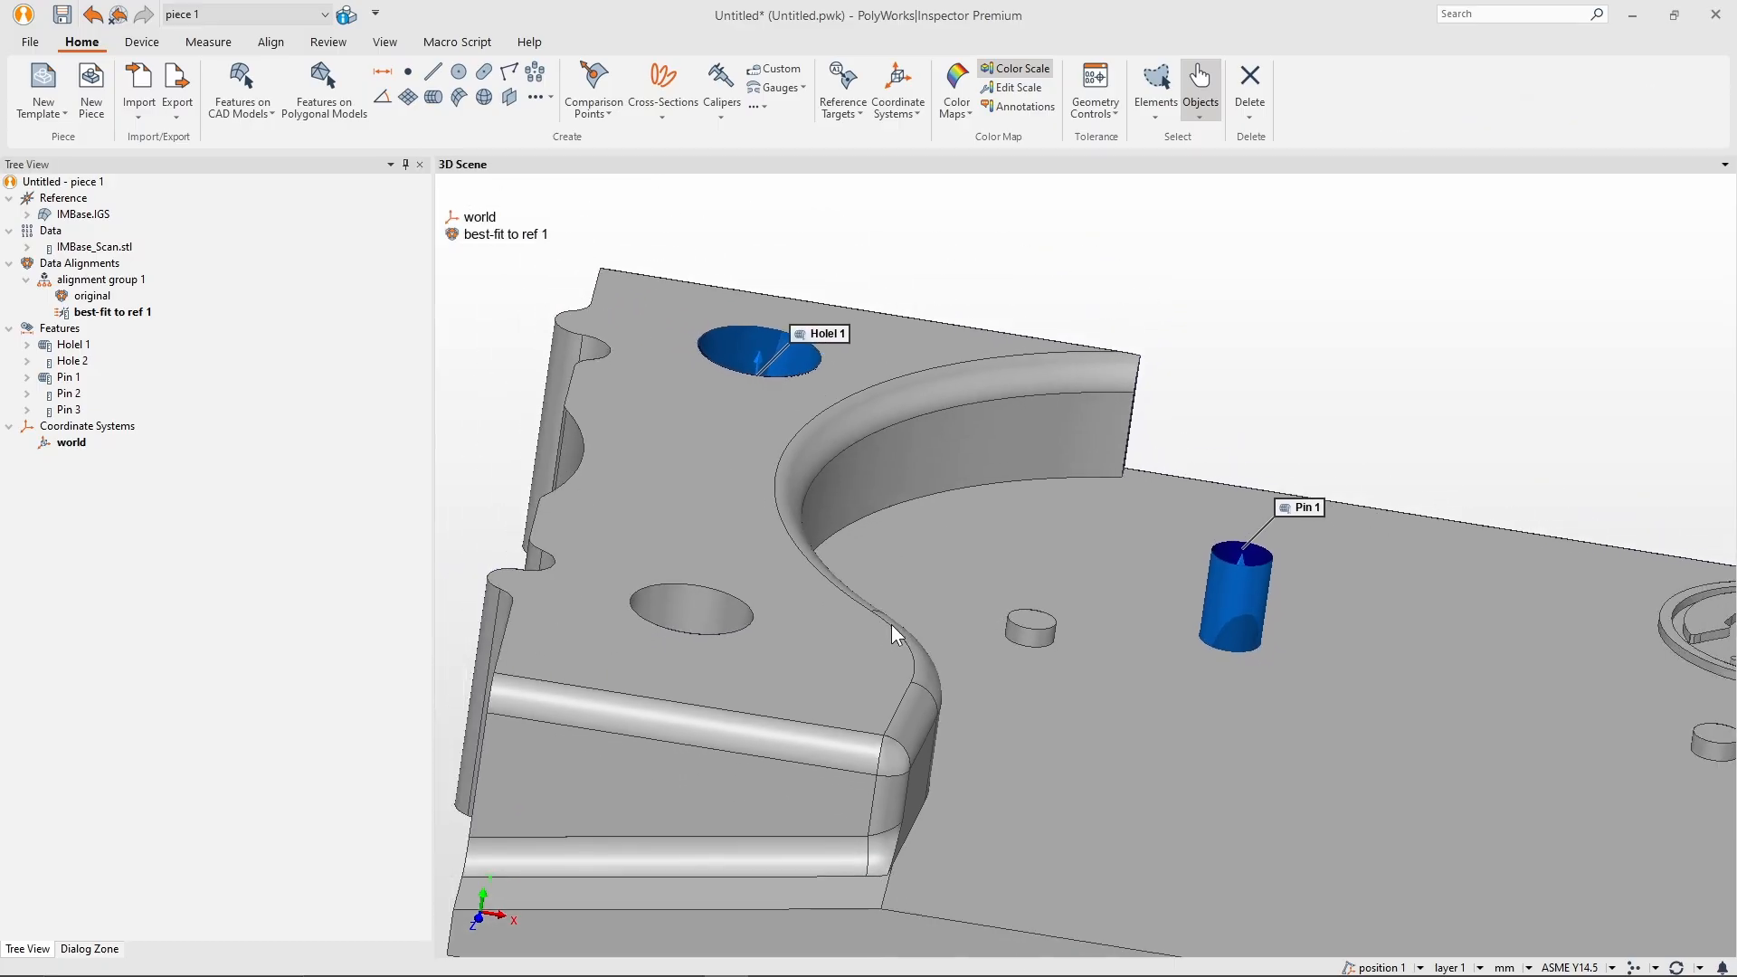